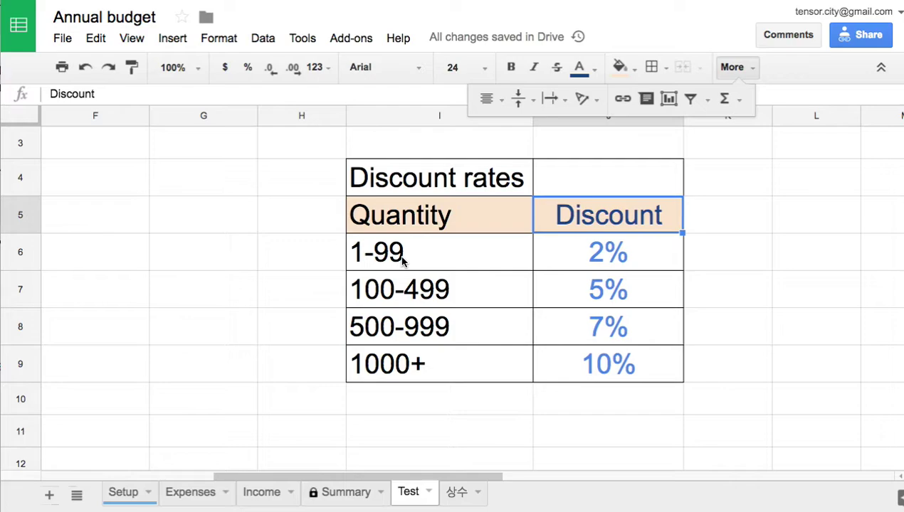
Examine the quantity ranges and their matching discount percentages in the Discount rates table
click(592, 260)
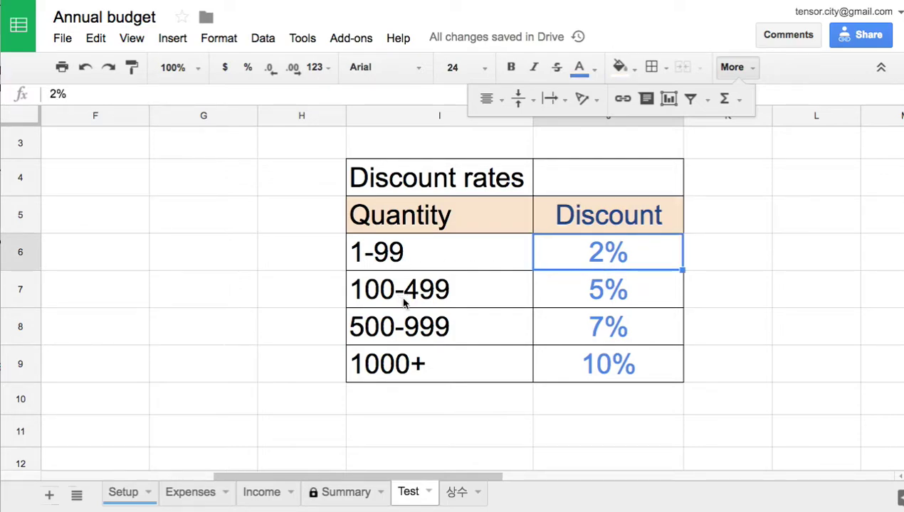
click(423, 296)
click(601, 295)
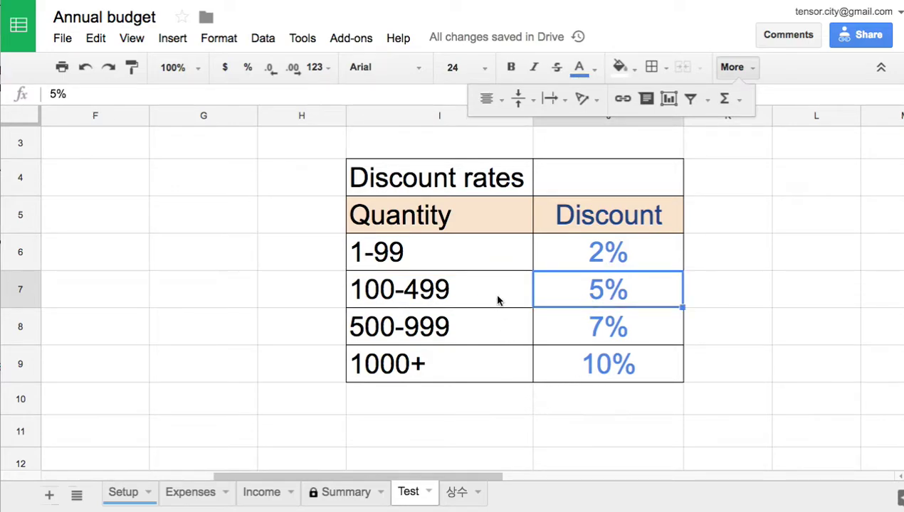
drag(471, 222, 625, 359)
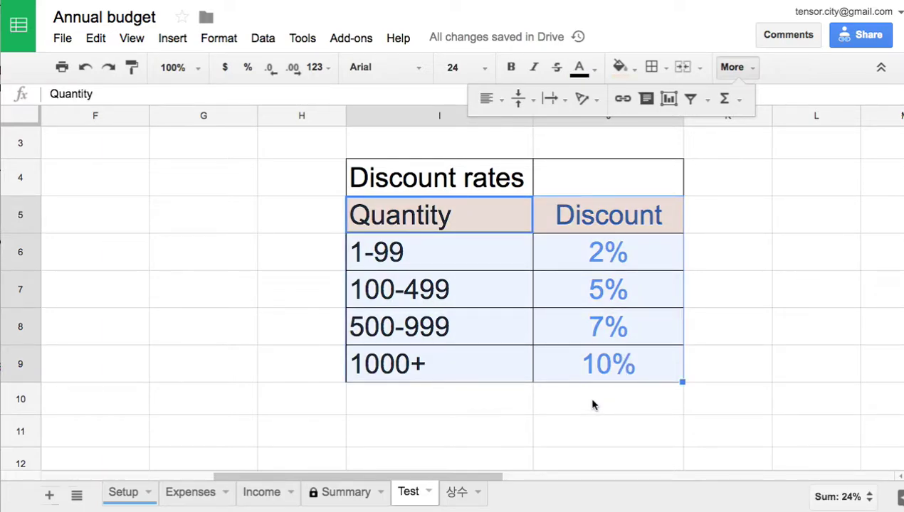
click(632, 256)
click(635, 297)
click(635, 332)
click(638, 365)
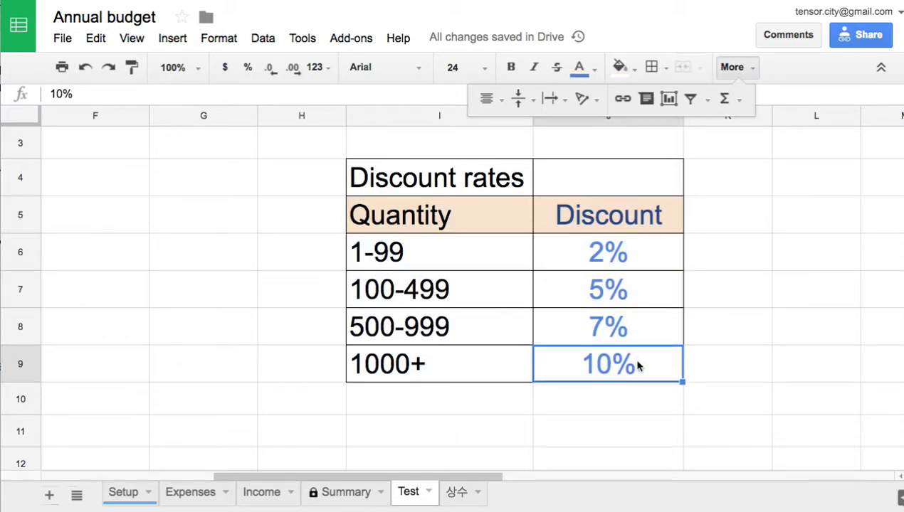
Enter the labels A in cell I11 and B in cell I12 below the discount table
click(422, 437)
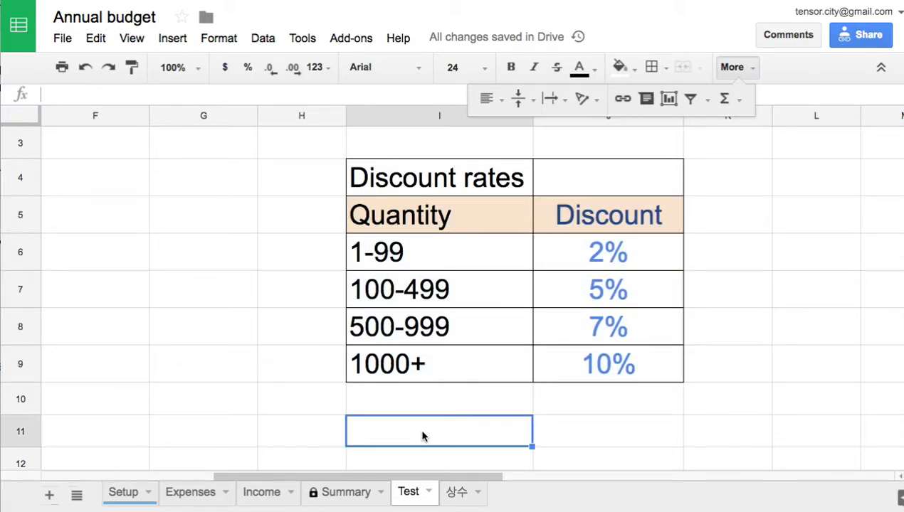
text(A)
click(439, 403)
scroll(440, 405, down, 3)
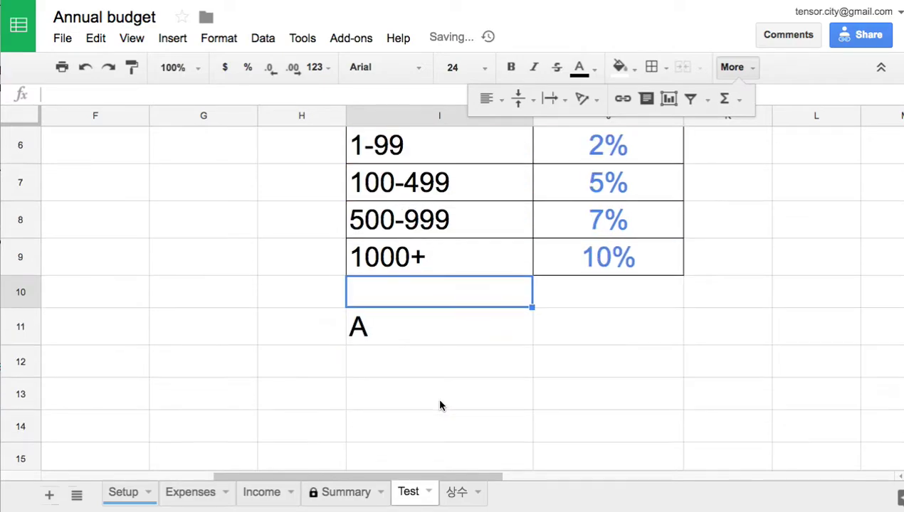
click(443, 353)
text(B)
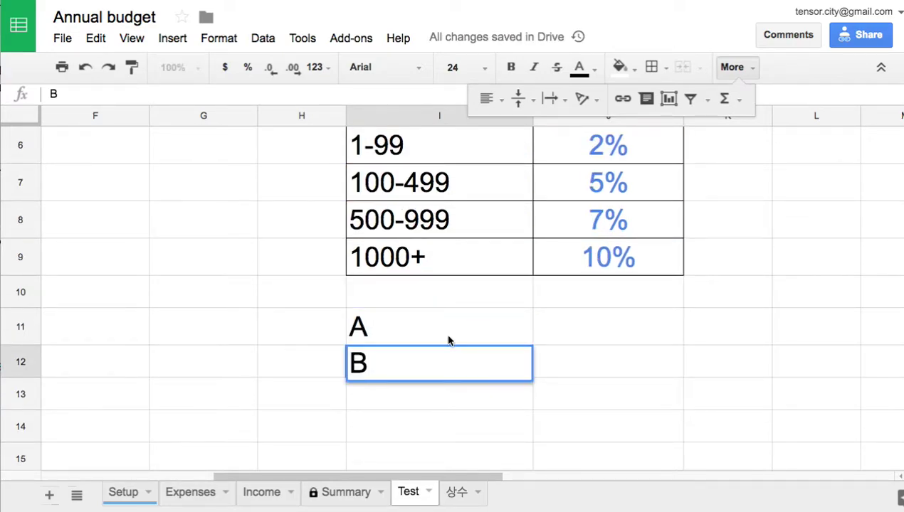
click(583, 334)
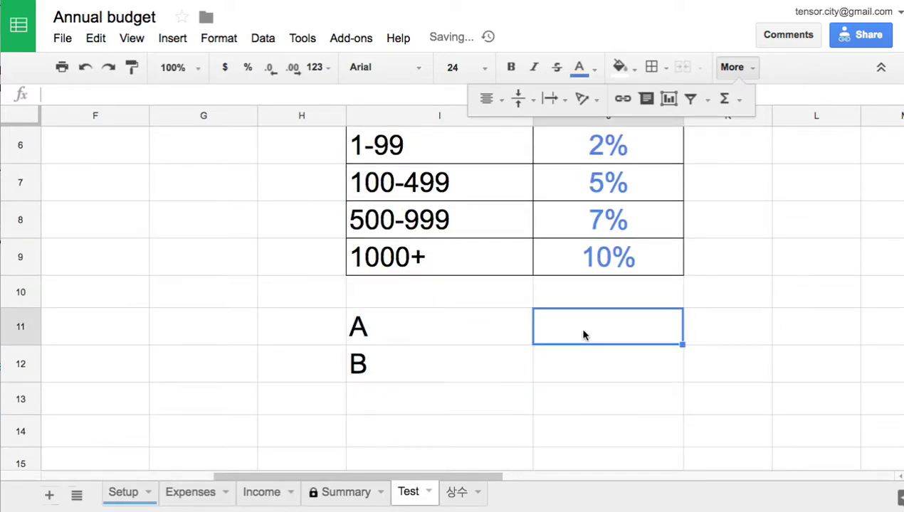
text(=)
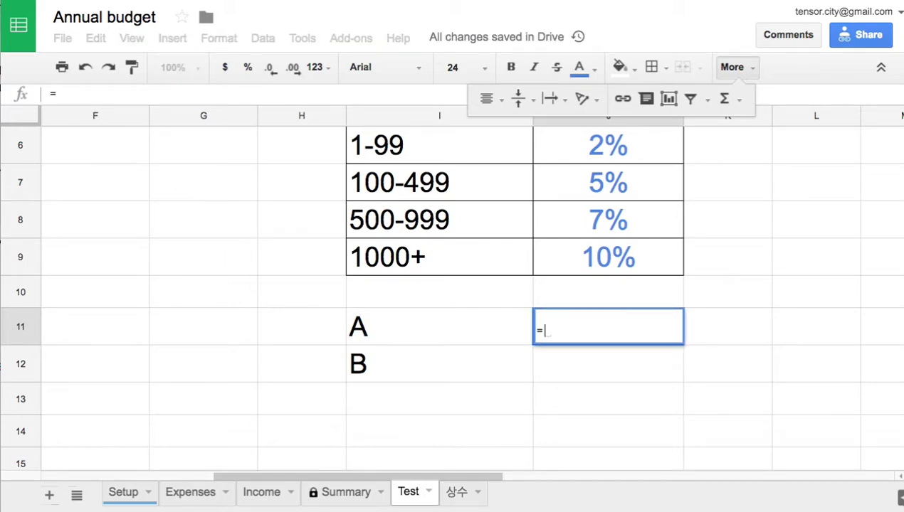
text(if)
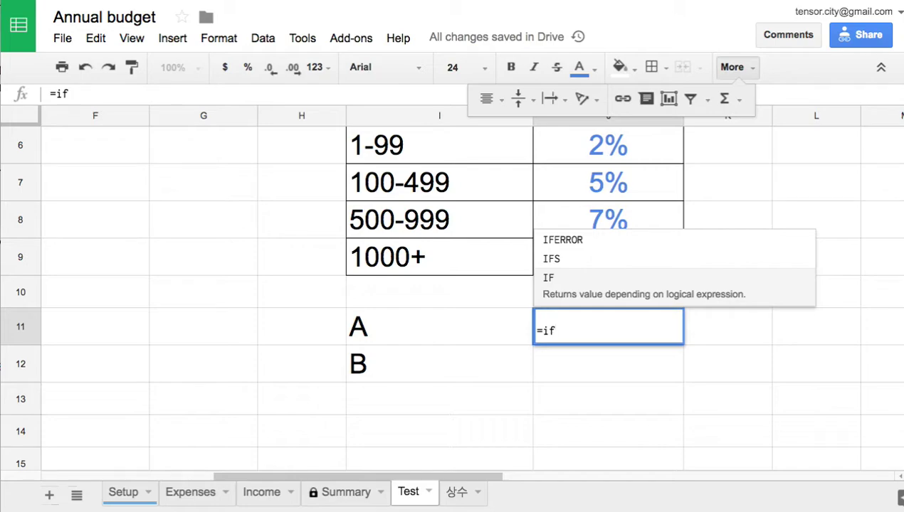
text(()
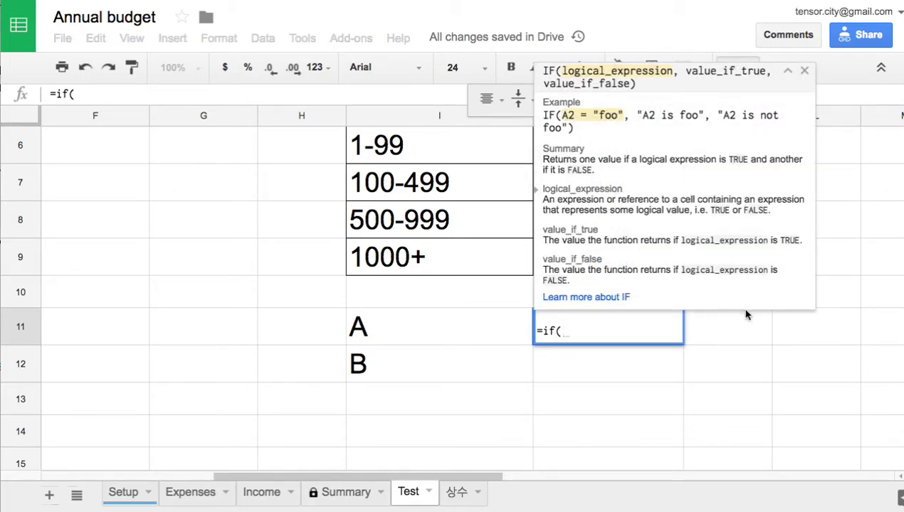
click(742, 338)
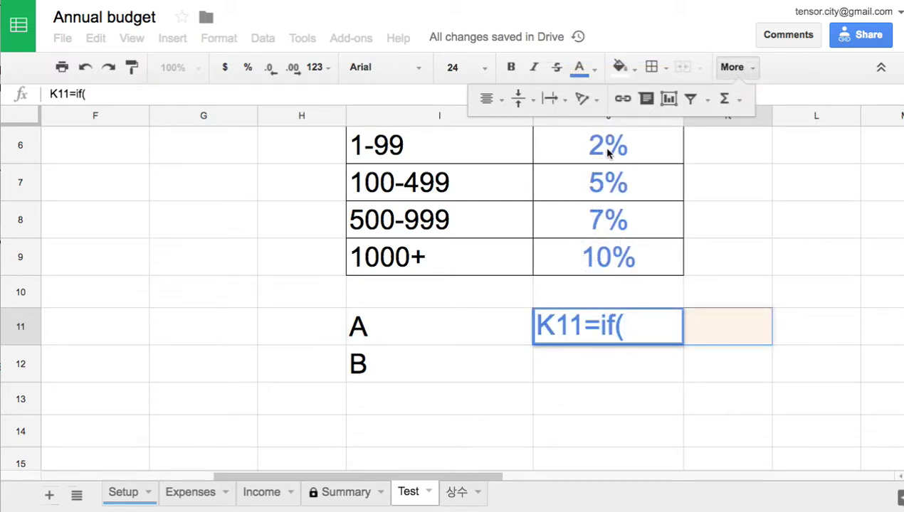
click(604, 146)
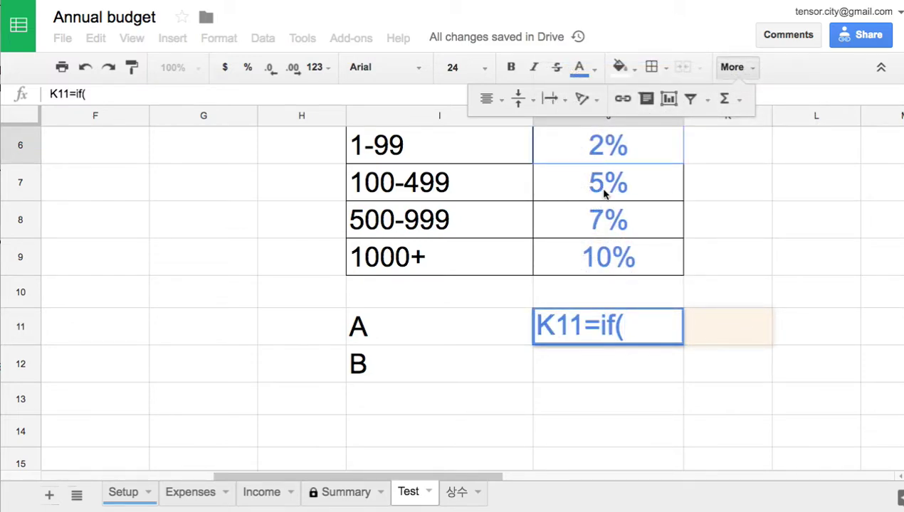
scroll(597, 155, up, 1)
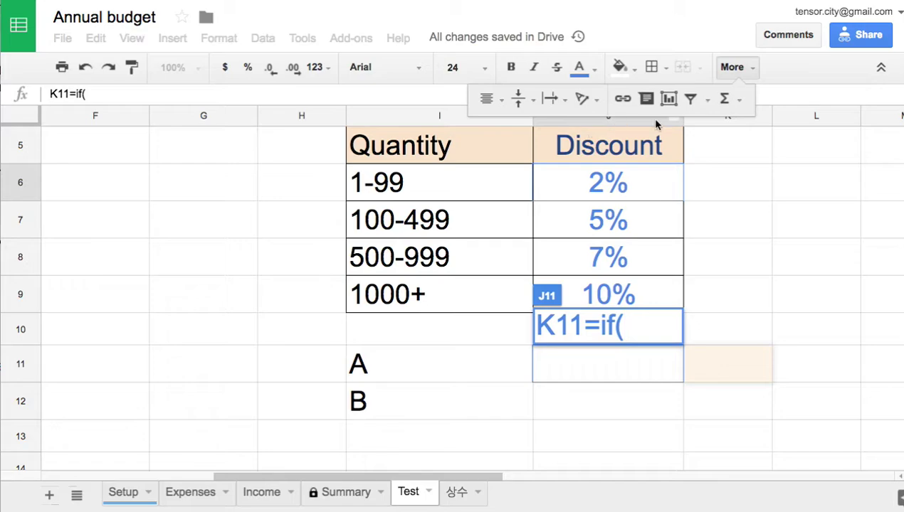
scroll(646, 178, up, 2)
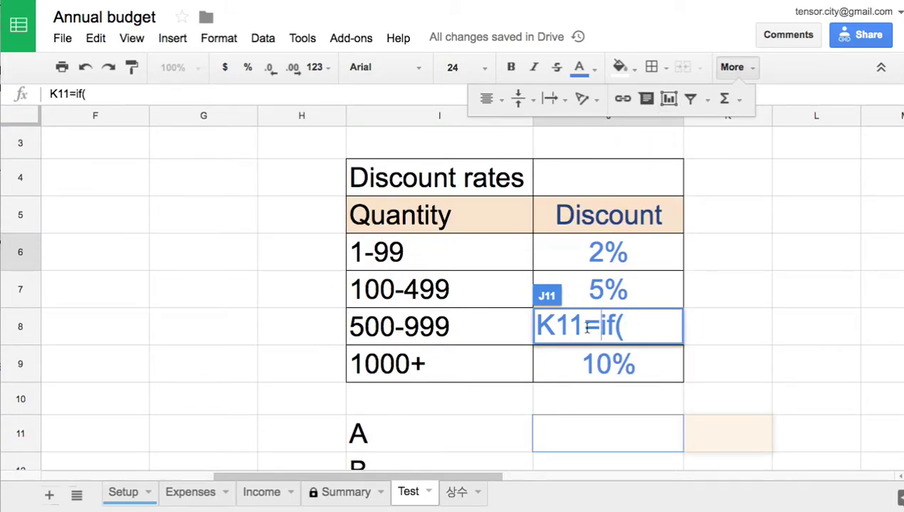
drag(600, 325, 508, 328)
key(BackSpace)
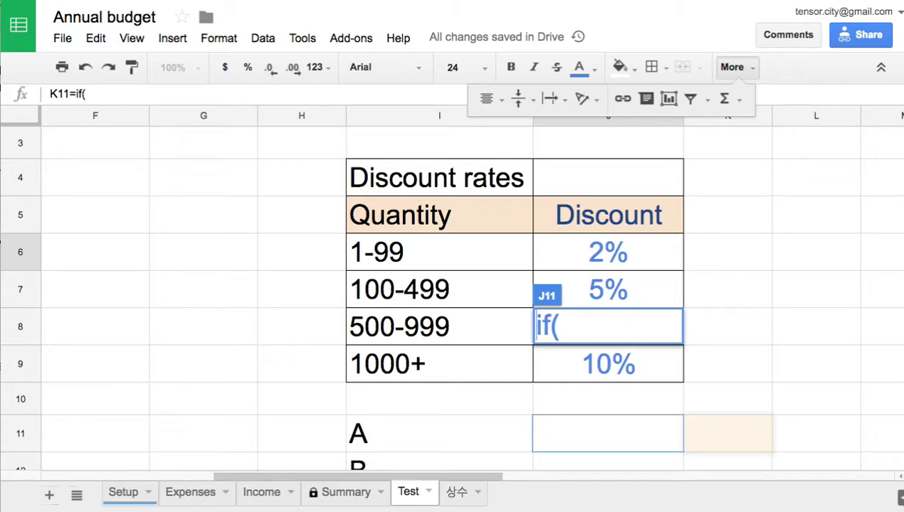
click(577, 259)
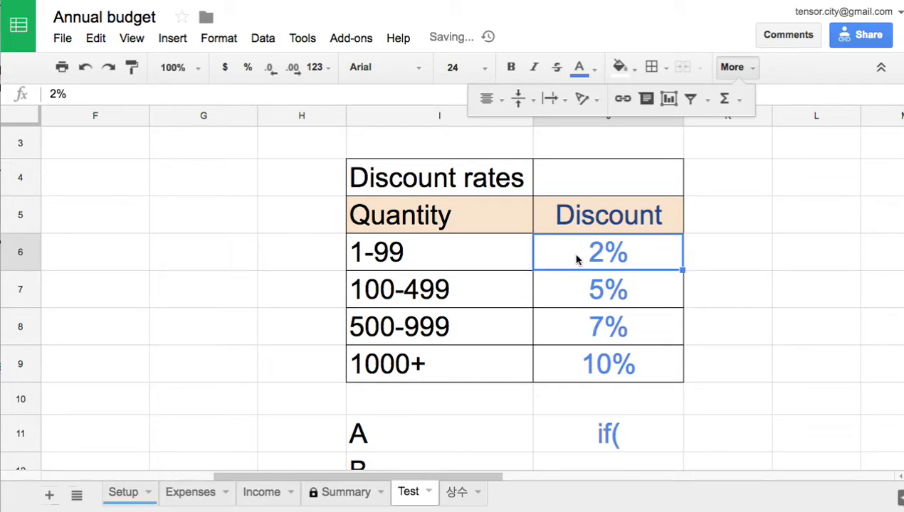
Replace the content of cell J11 with the start of an IF formula that tests j5<99
click(637, 434)
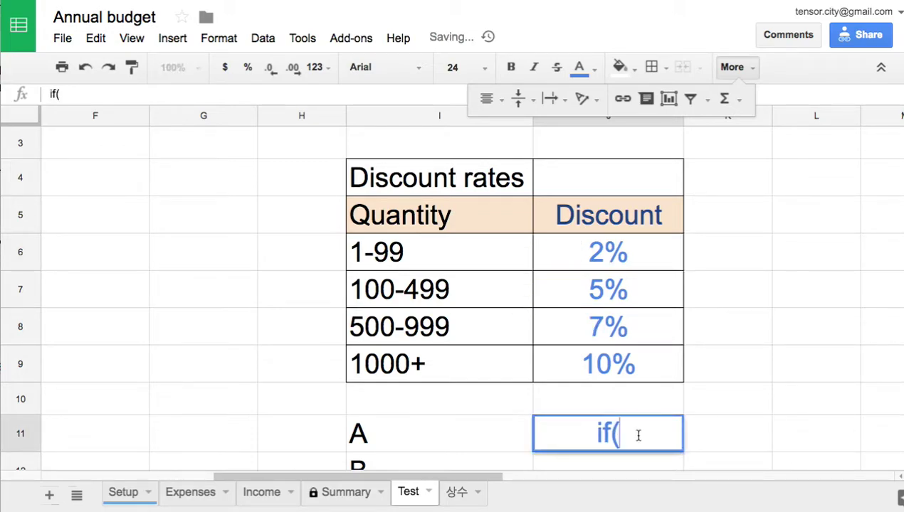
double_click(592, 436)
click(592, 436)
text(=if()
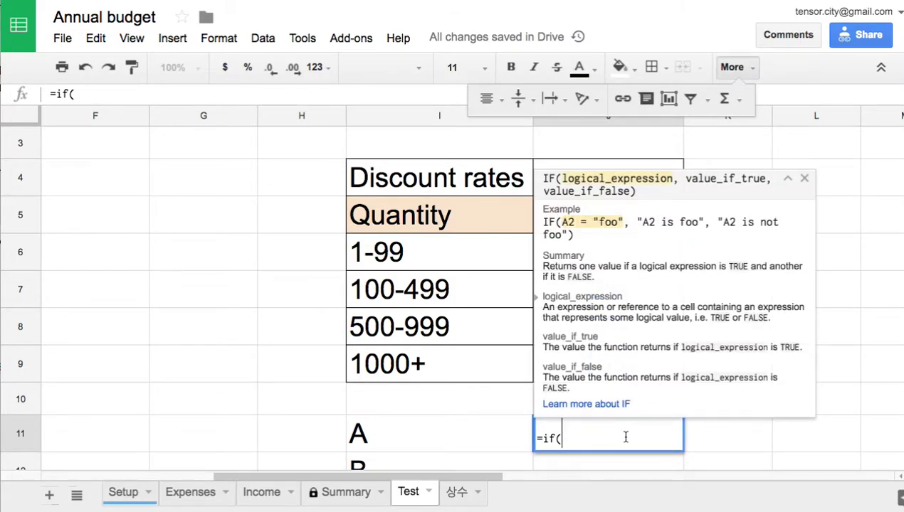
text(j5>)
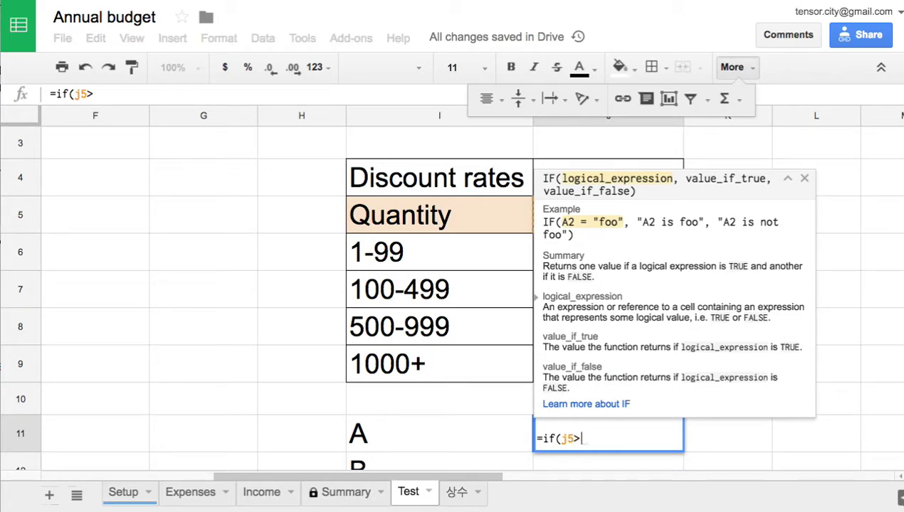
key(BackSpace)
text(<99,)
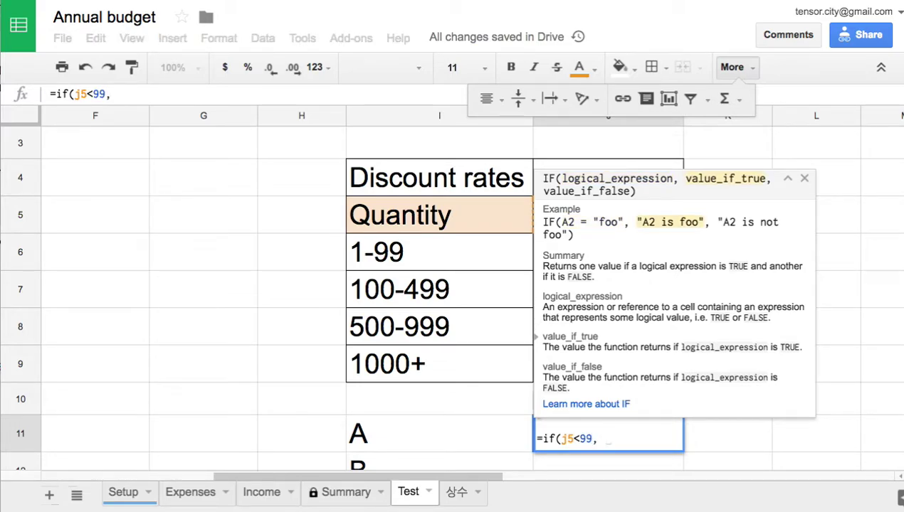
Add the text "discount rate = 2%" as the value the IF formula returns when its test is true
text(")
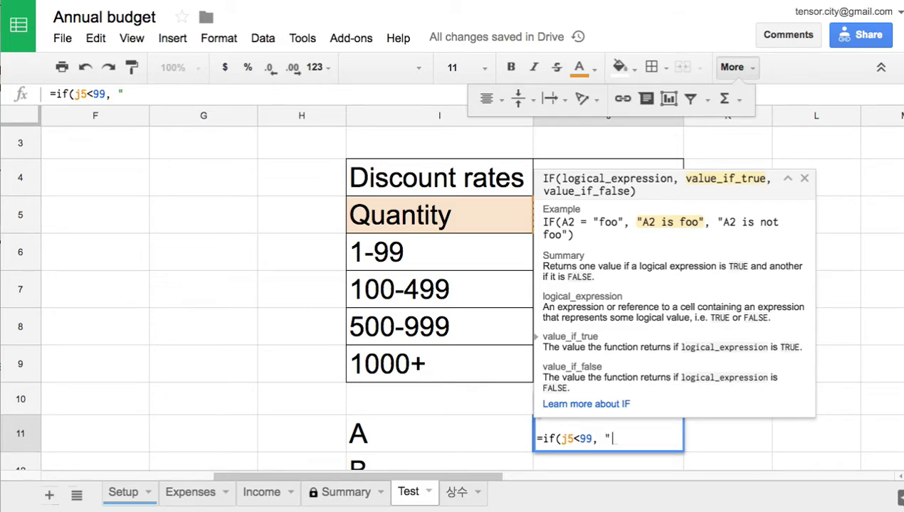
text(discount )
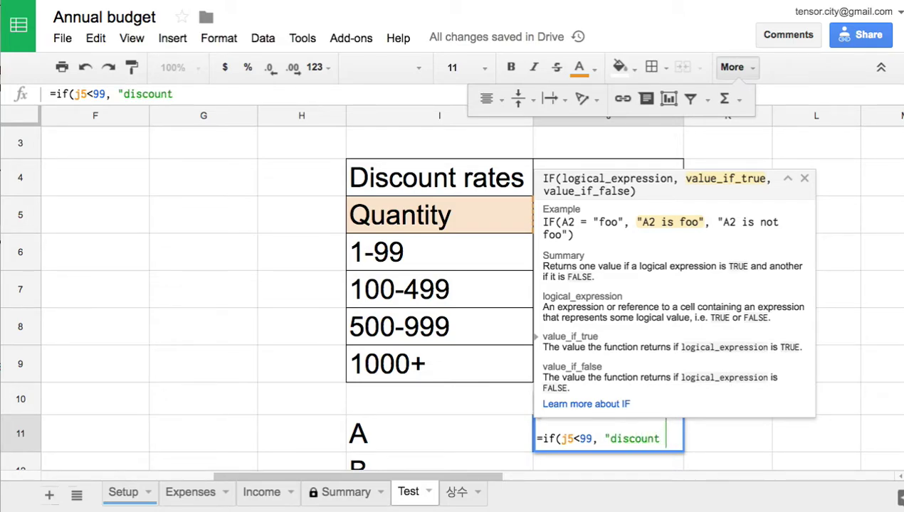
text(rate = 2)
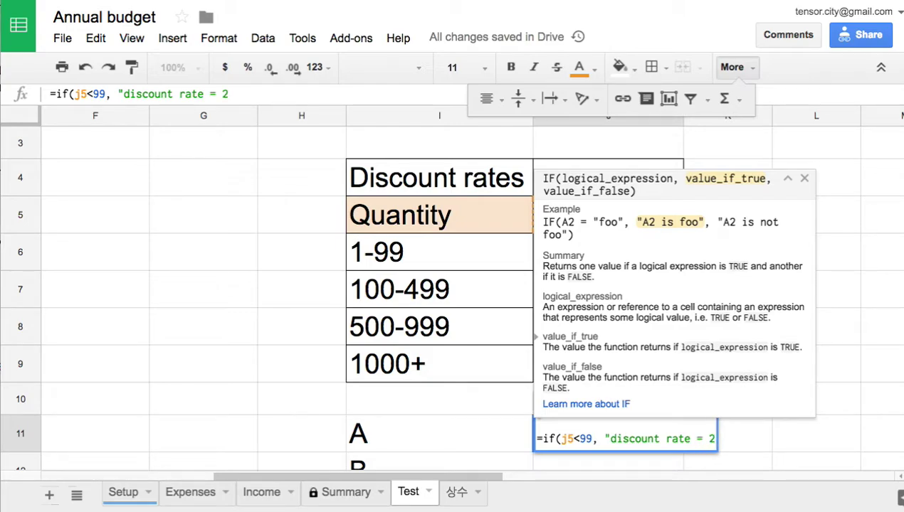
text(%)
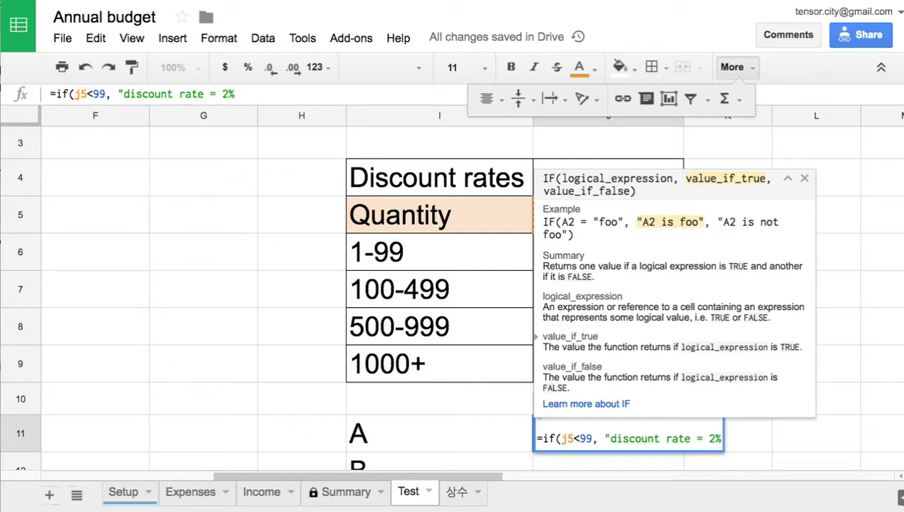
text(")
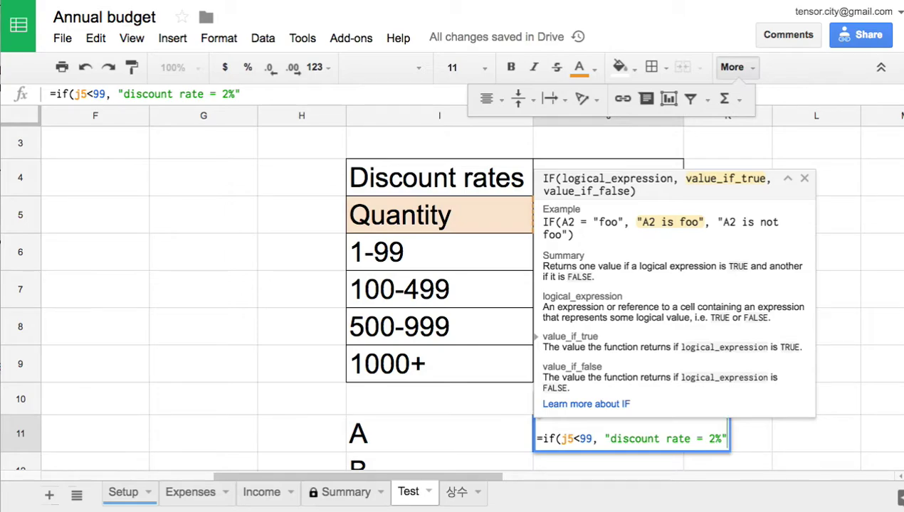
Nest a second IF testing j5<500 as the false value, and set the first test's limit to 100
text(, if)
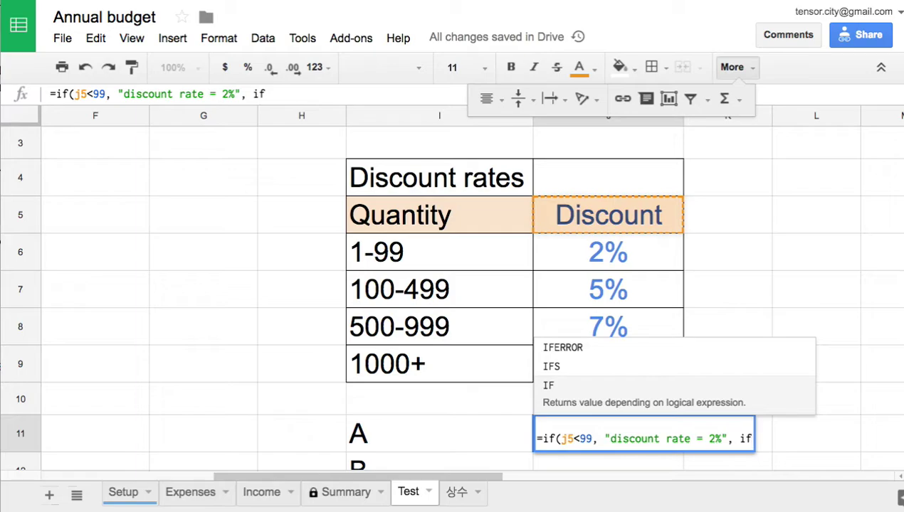
text(()
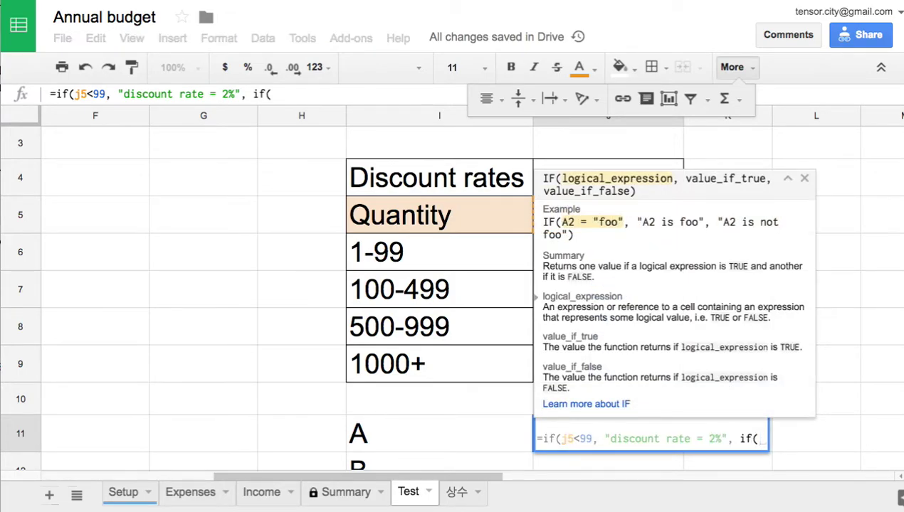
text(j5)
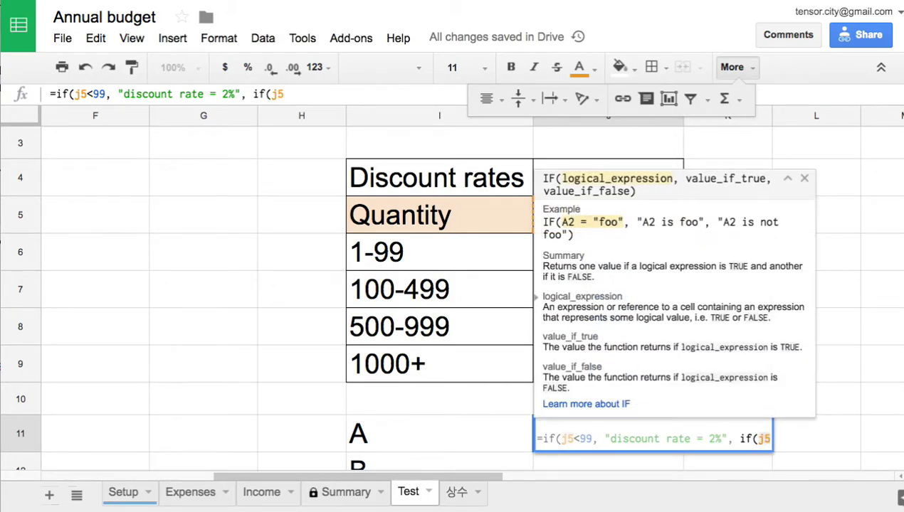
text(<)
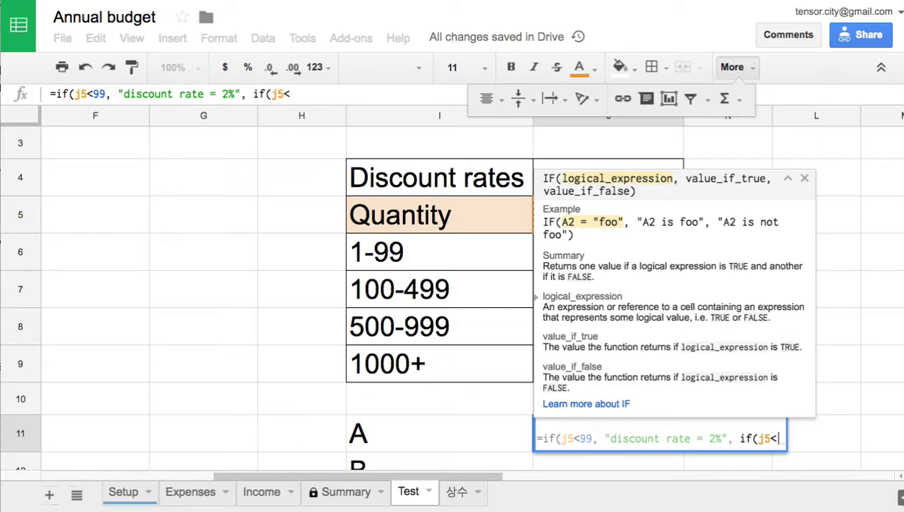
text(500)
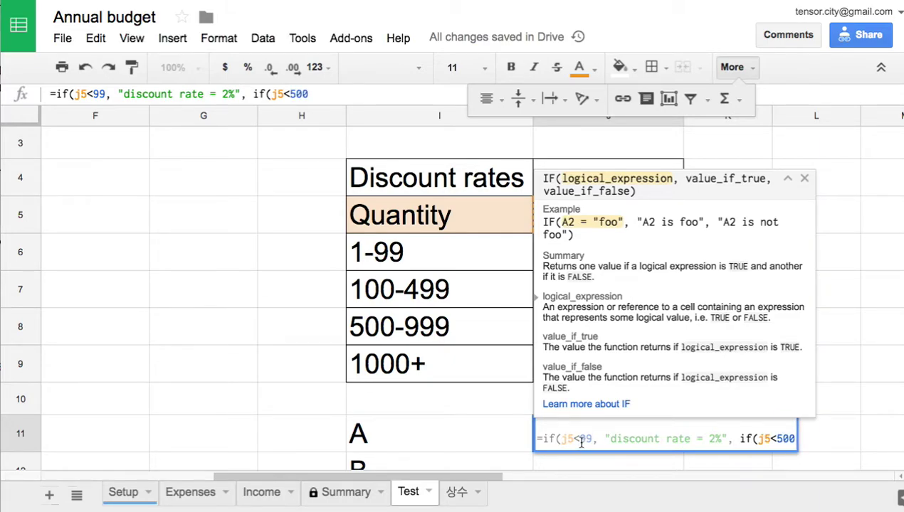
mouse_move(581, 442)
mouse_down()
mouse_move(590, 442)
mouse_move(582, 440)
mouse_up()
text(100)
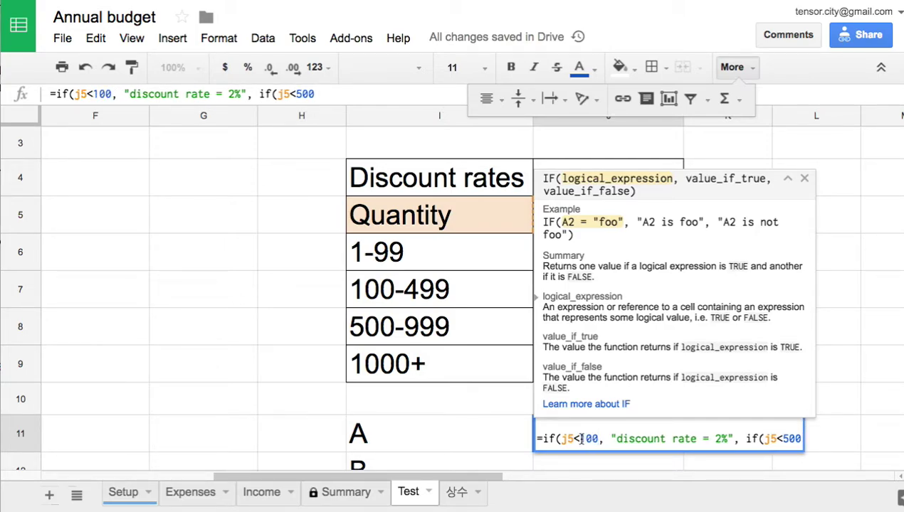
Add the text "discount rate = 5%" as the value the second IF returns when j5<500 is true
click(769, 439)
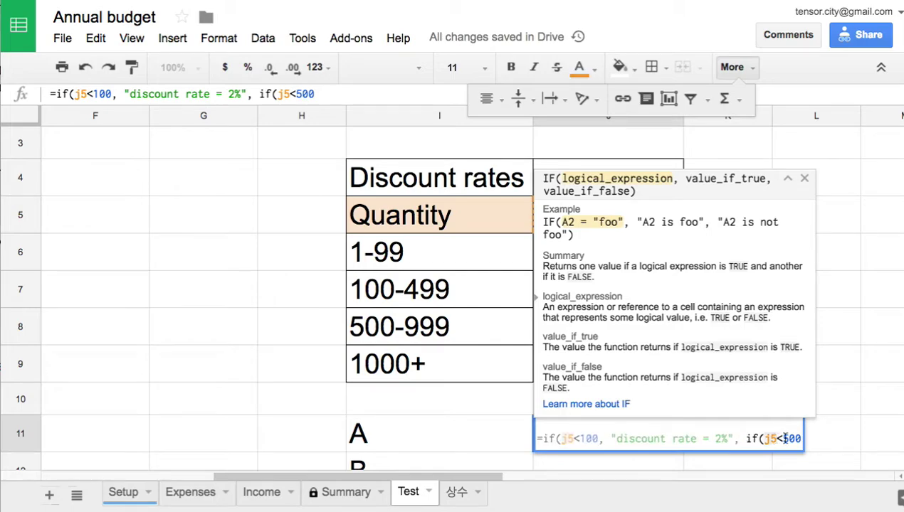
text(, d)
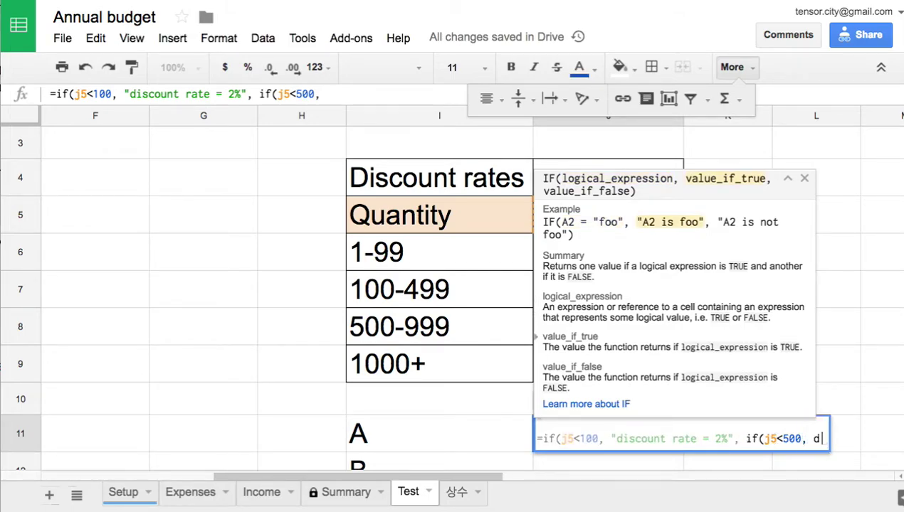
key(BackSpace)
text("discou)
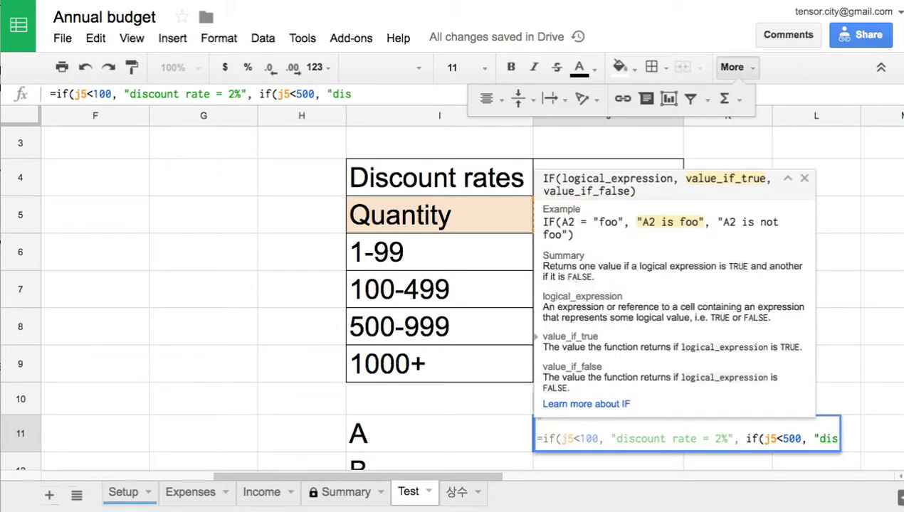
text(nt rate)
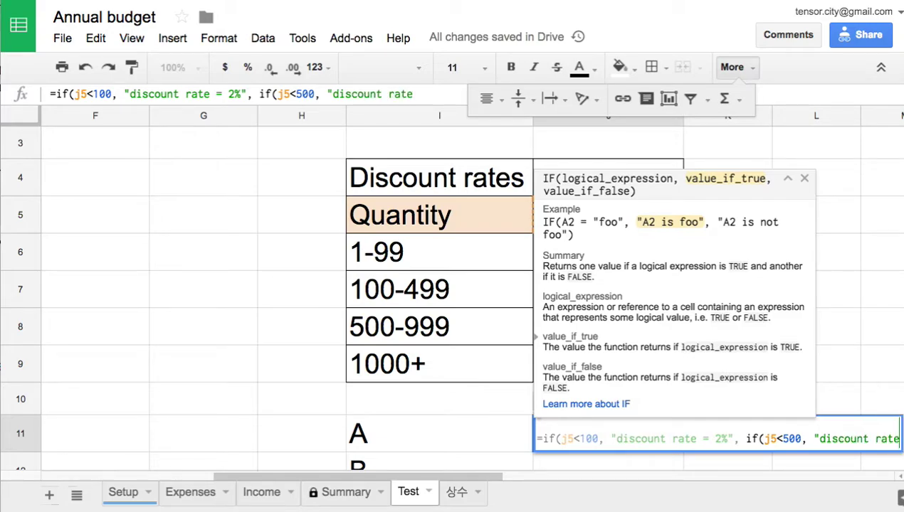
text( = 5%)
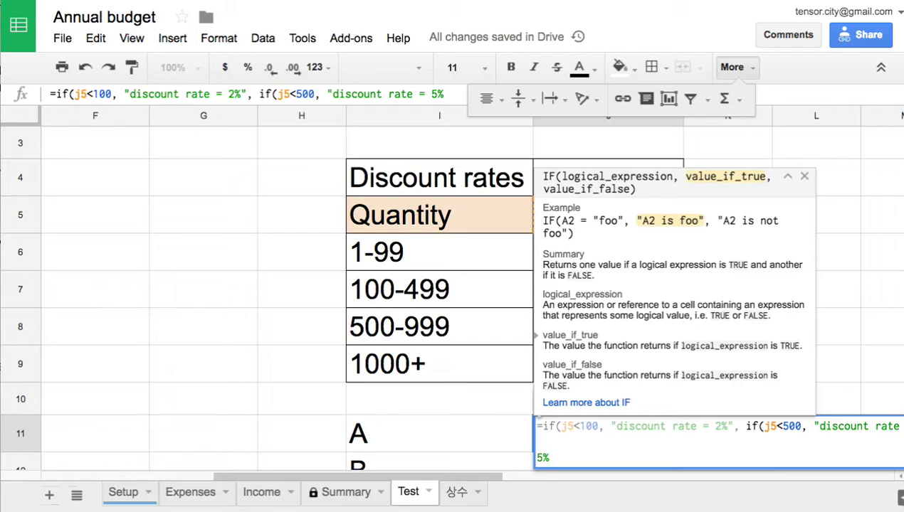
text())
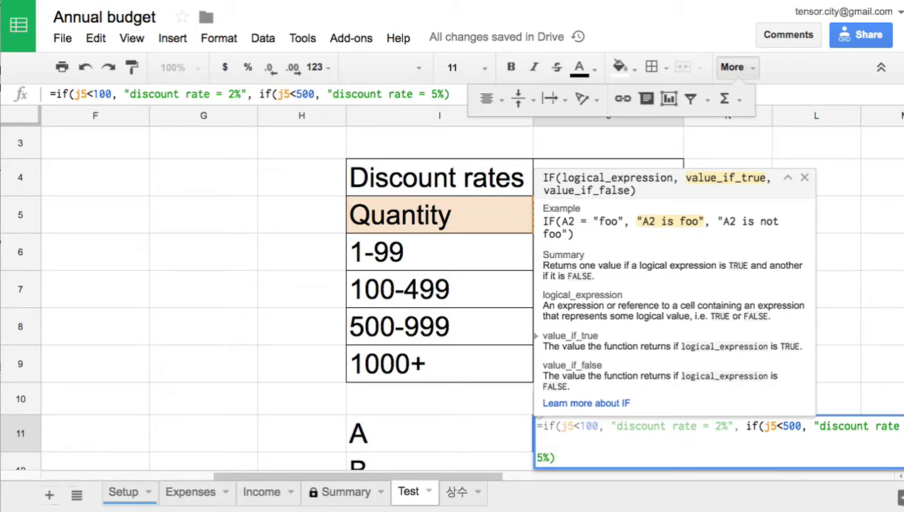
key(BackSpace)
text(,)
key(BackSpace)
text(", )
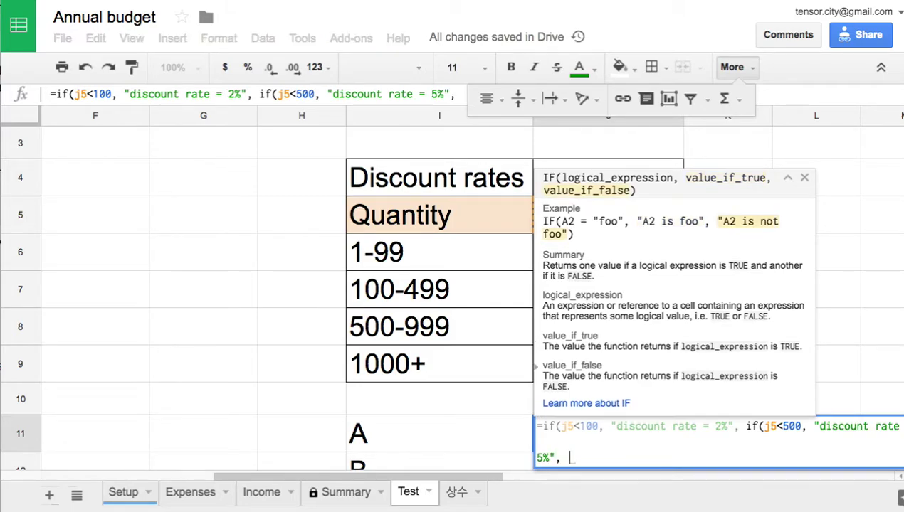
Nest a third IF as the second one's false value, testing j5<1000 and returning "discount rate = 7%" when true
text(if)
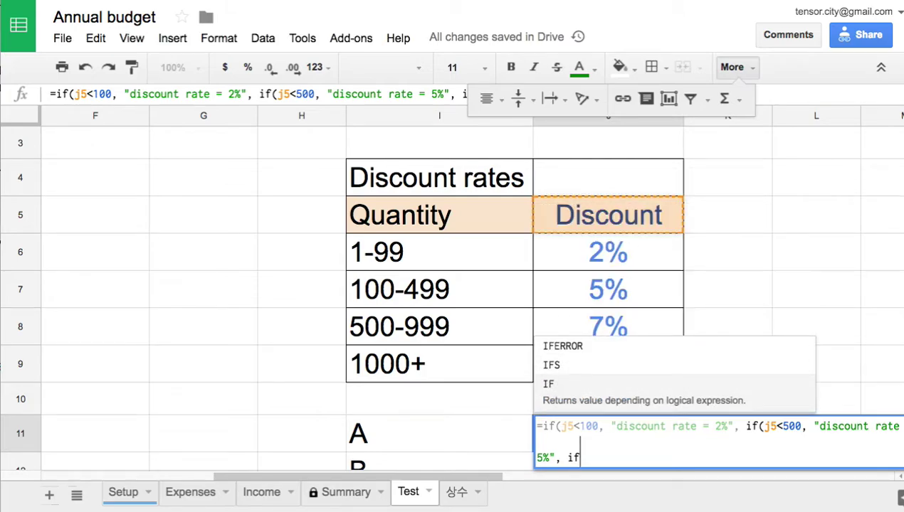
text((j)
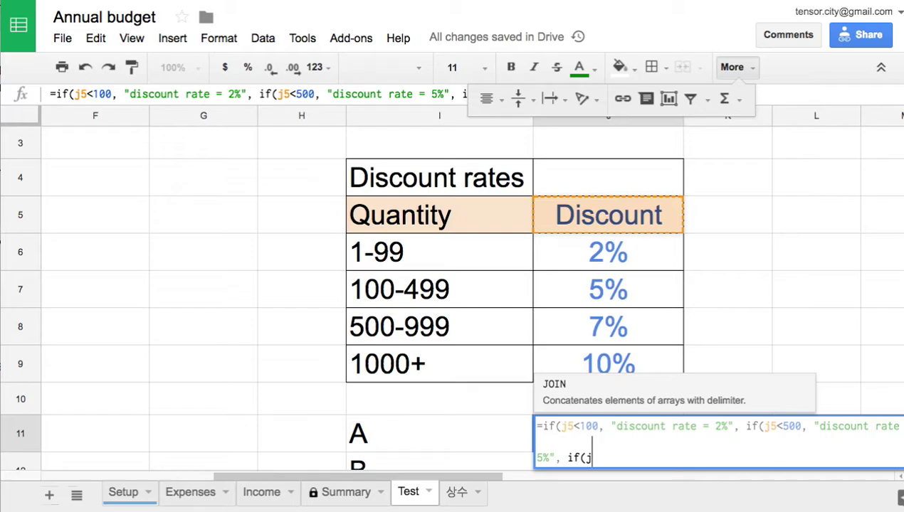
text(5)
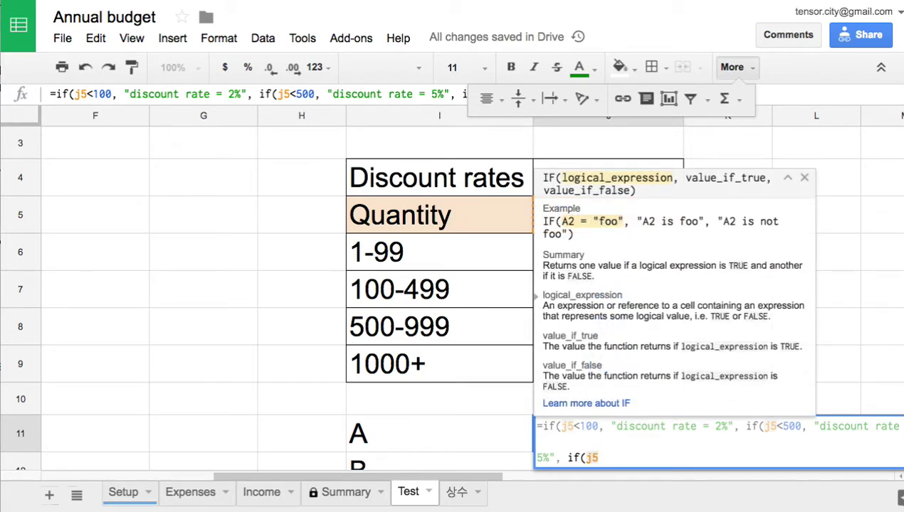
text(<10)
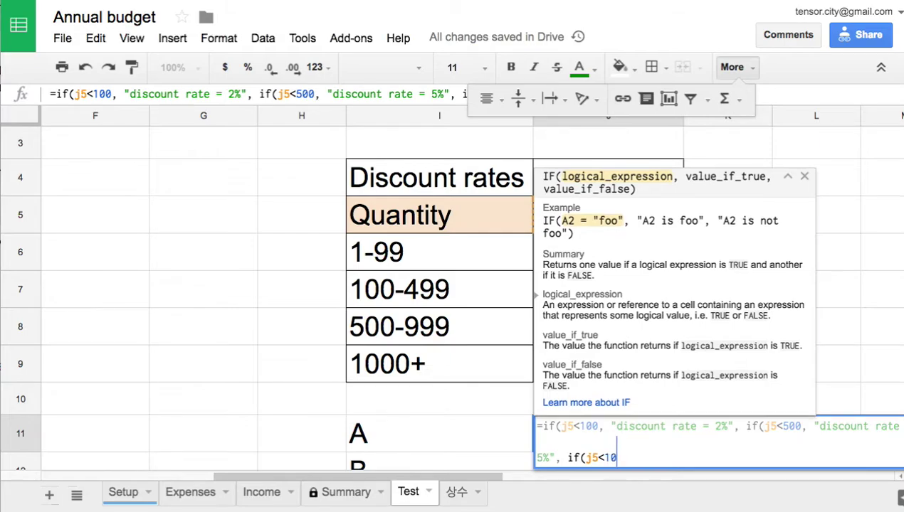
text(00, "d)
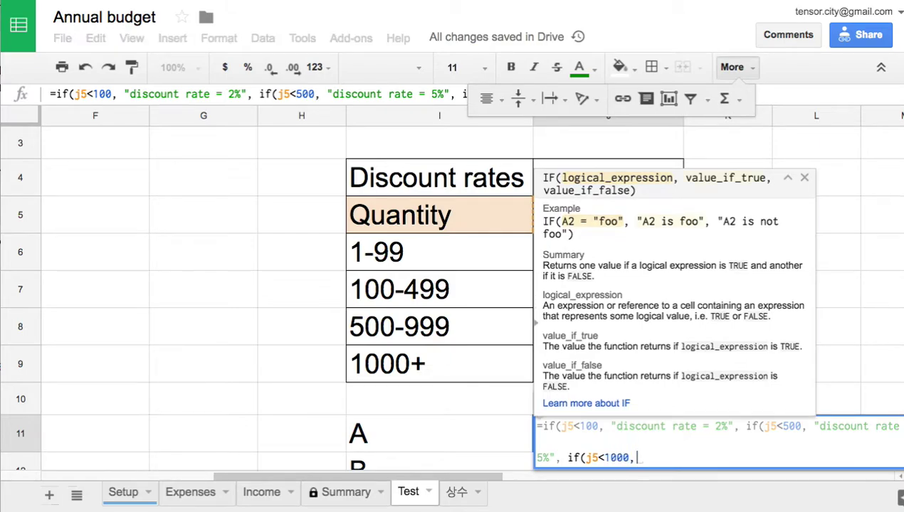
text(iscount rat)
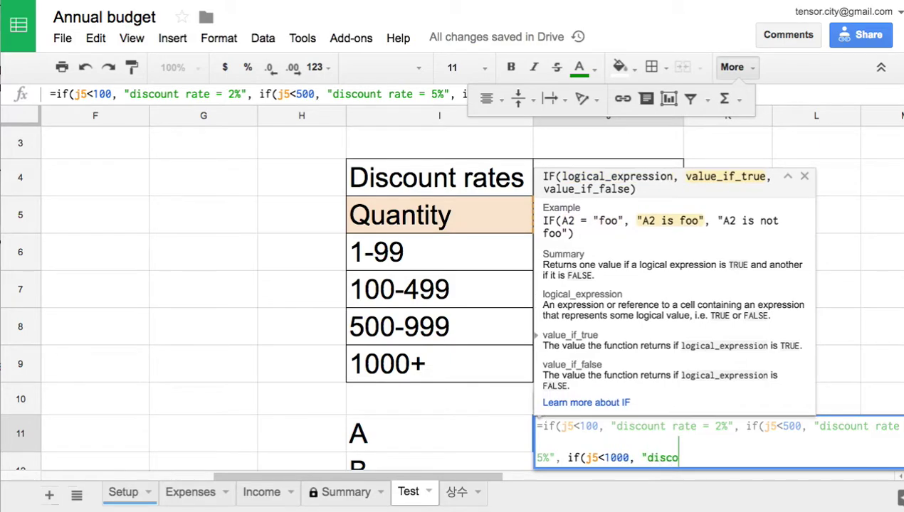
text(e = )
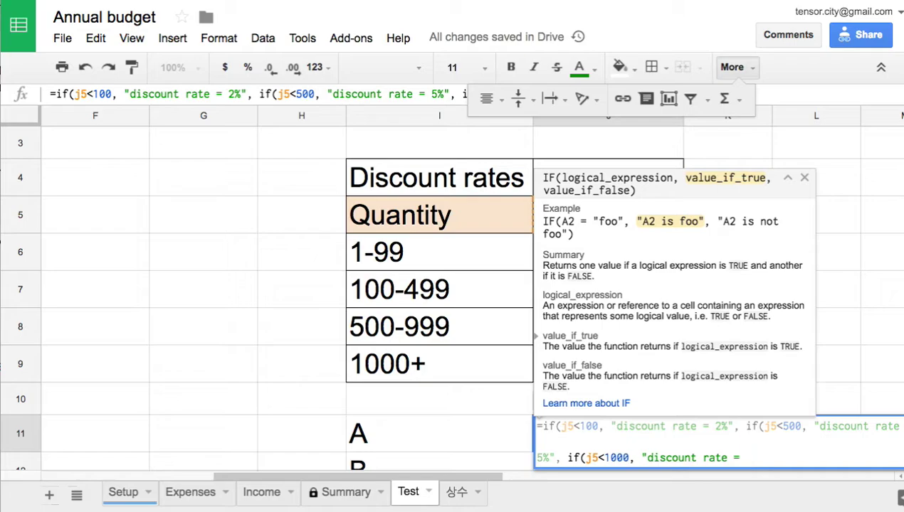
text(7%)
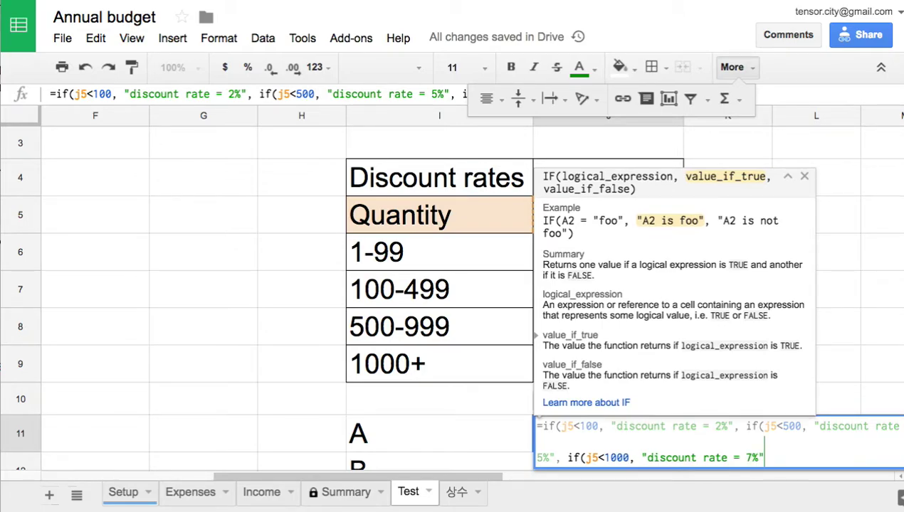
text(", )
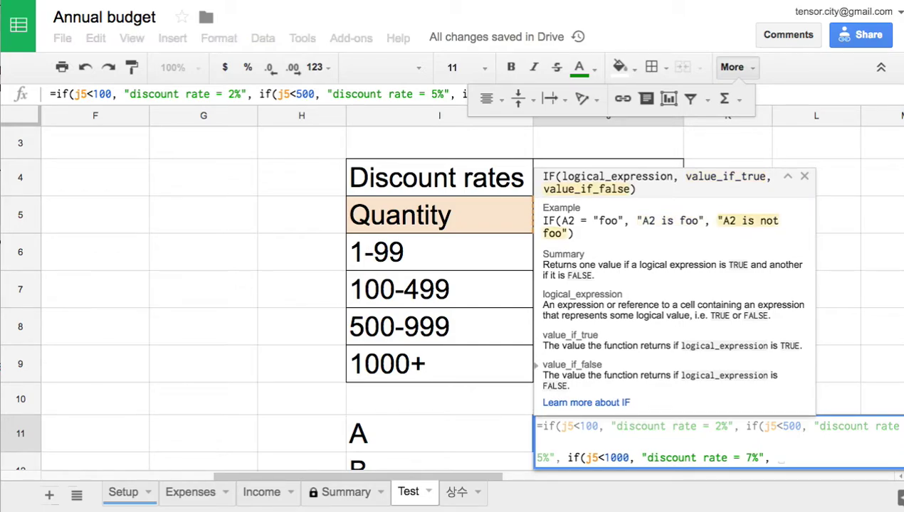
Nest a fourth IF as the third one's false value, testing j5 >= 1000 and returning "discount rate = 10%" when true
text(if)
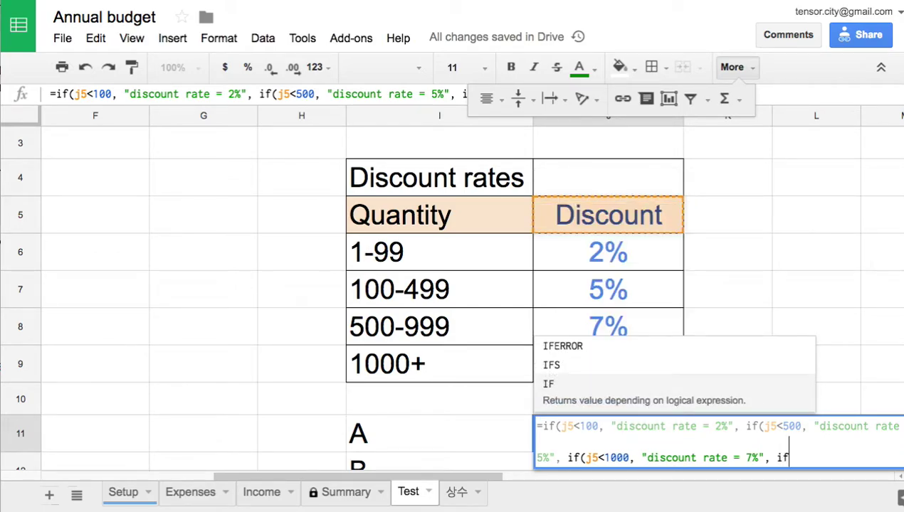
text(()
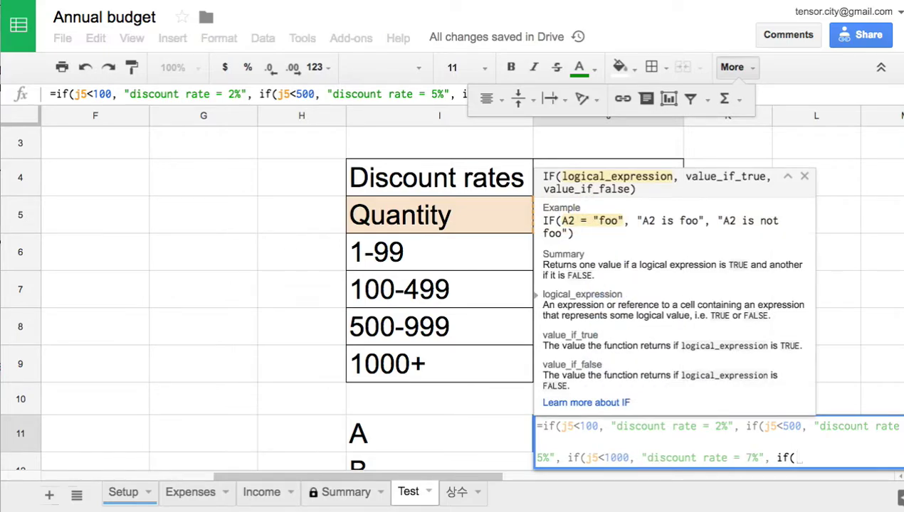
text(j)
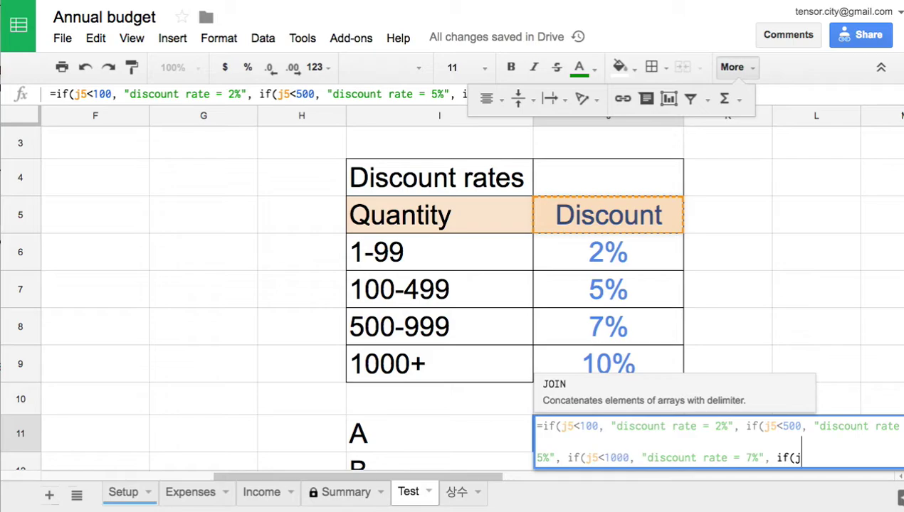
text(5)
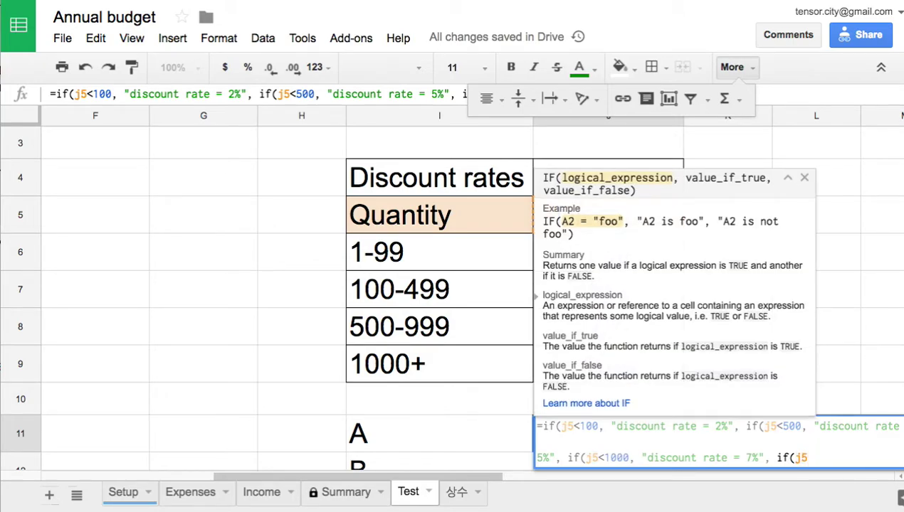
text( >= 1000, d)
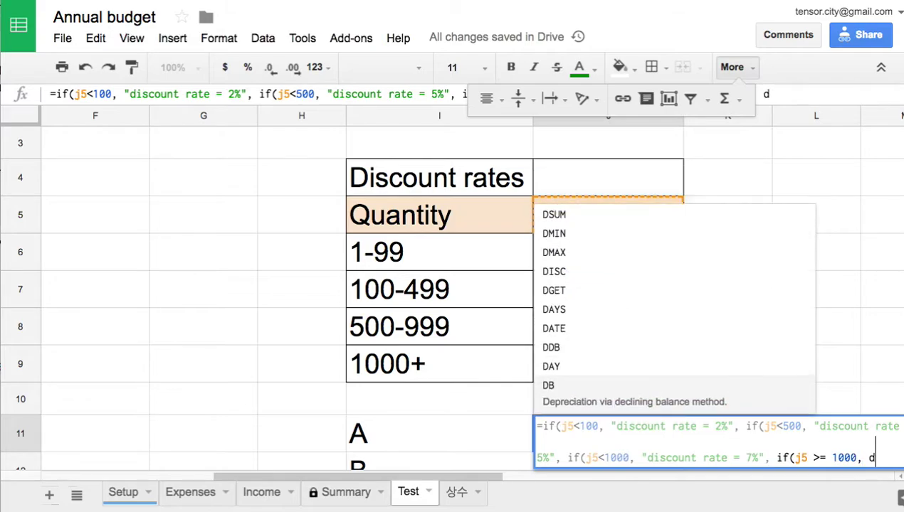
key(BackSpace)
text("discou)
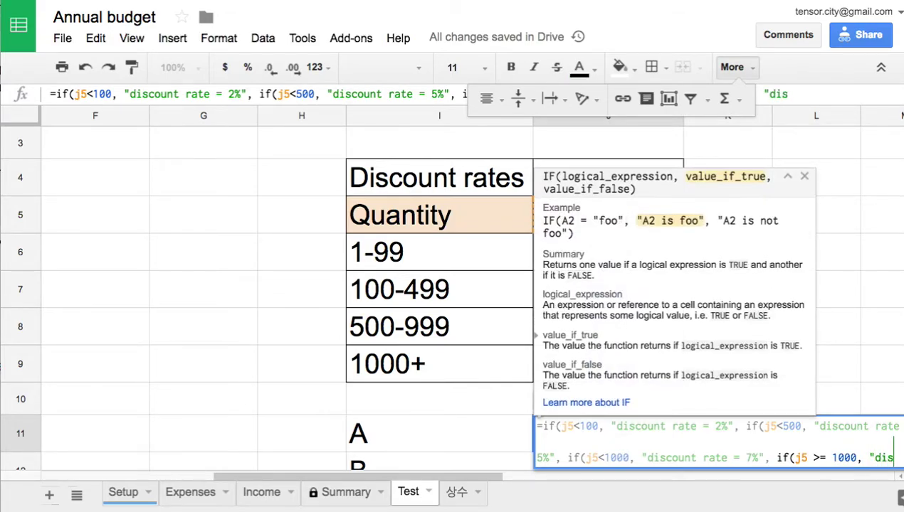
text(nt rate)
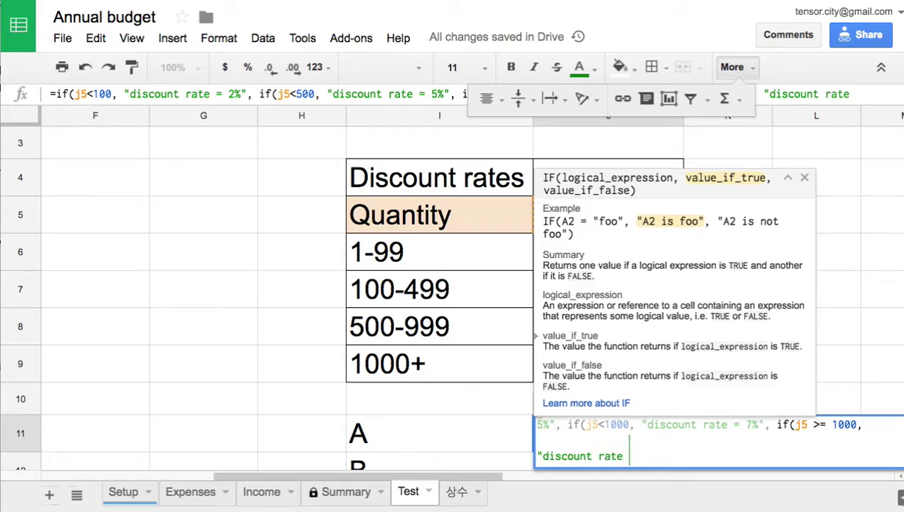
text( = 10%")
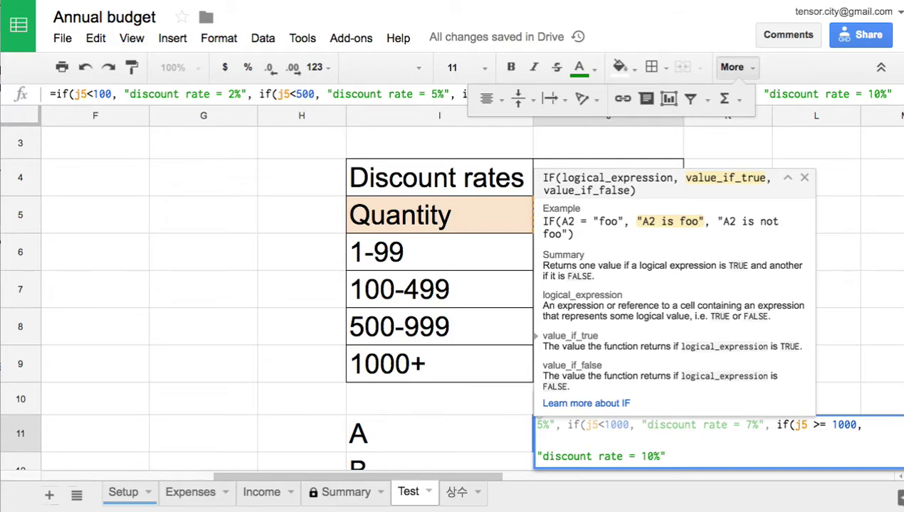
Close all four nested IF functions, commit the formula in J11, and widen column J to fit the result text
text())
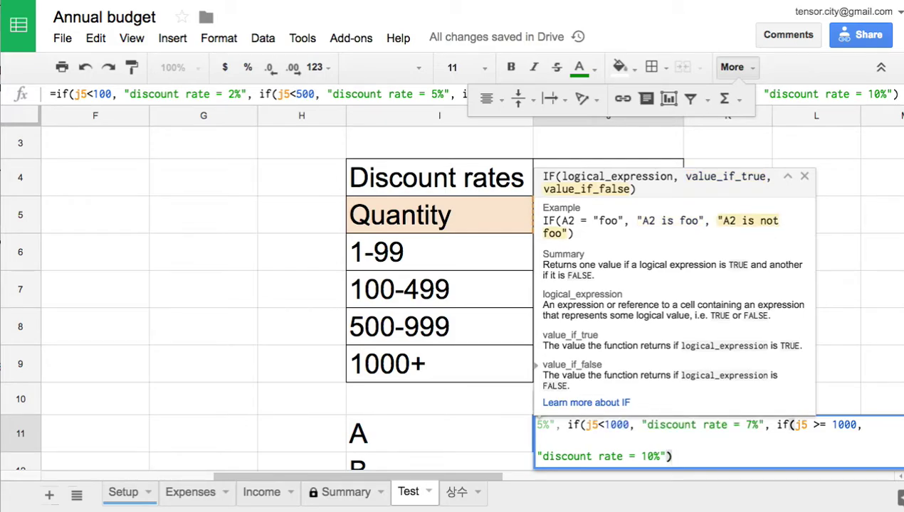
text())
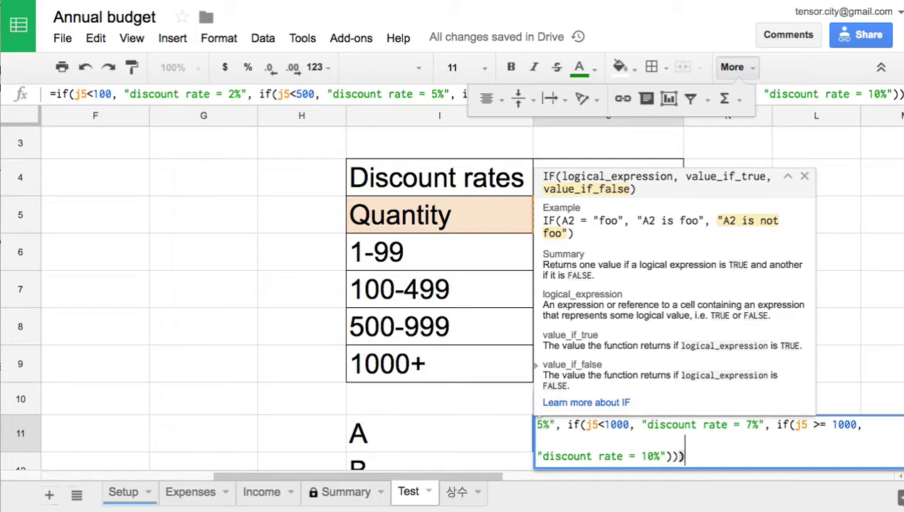
text()))
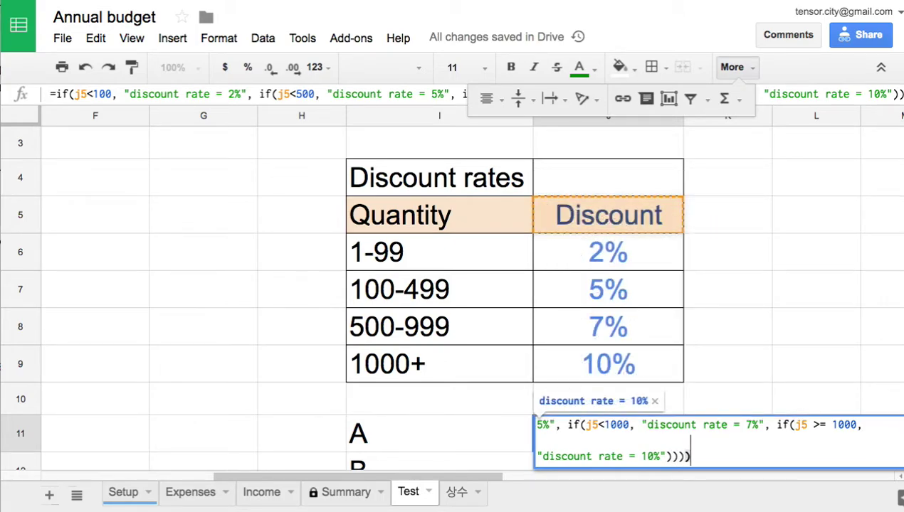
key(Return)
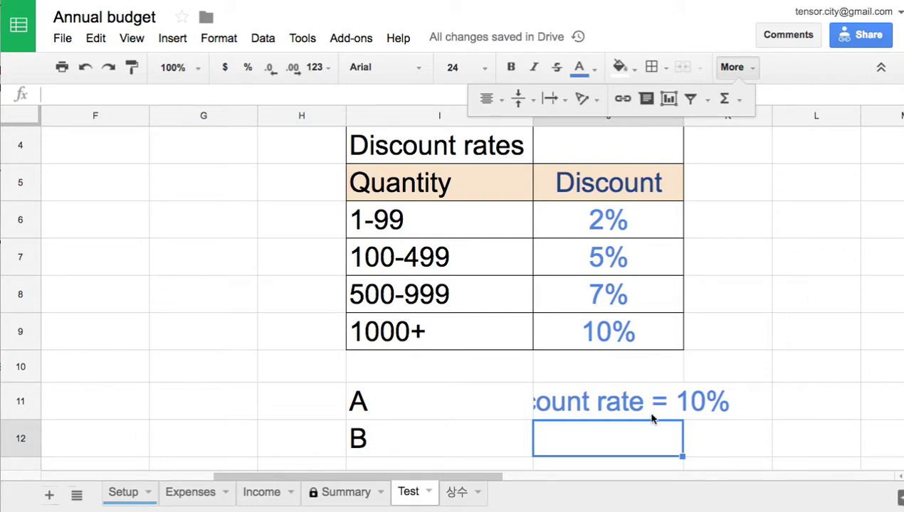
drag(772, 121, 807, 128)
Open the nested IF formula in J11 and read it through to its closing parentheses
click(607, 404)
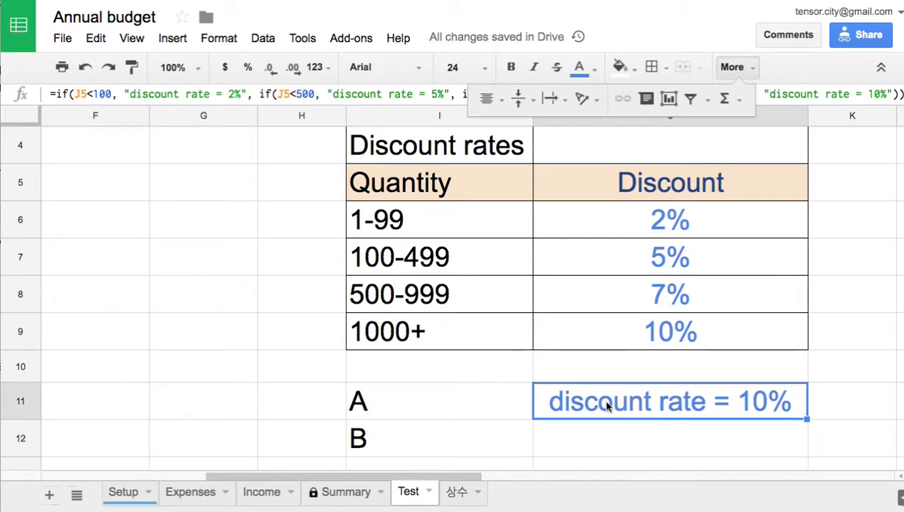
double_click(606, 405)
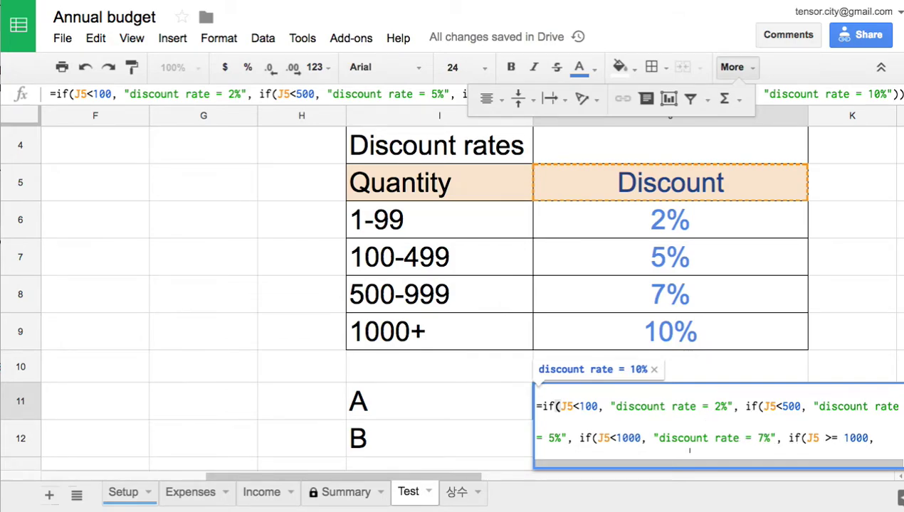
key(Return)
double_click(751, 400)
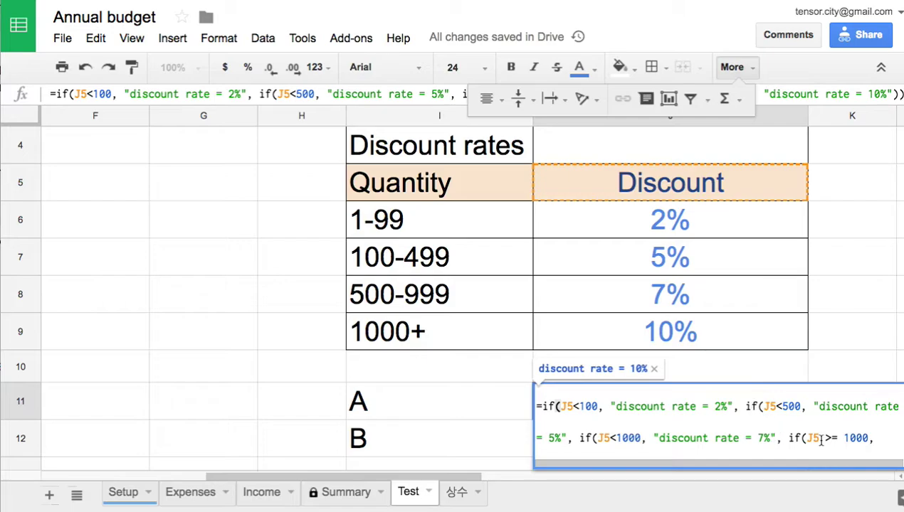
scroll(683, 445, down, 1)
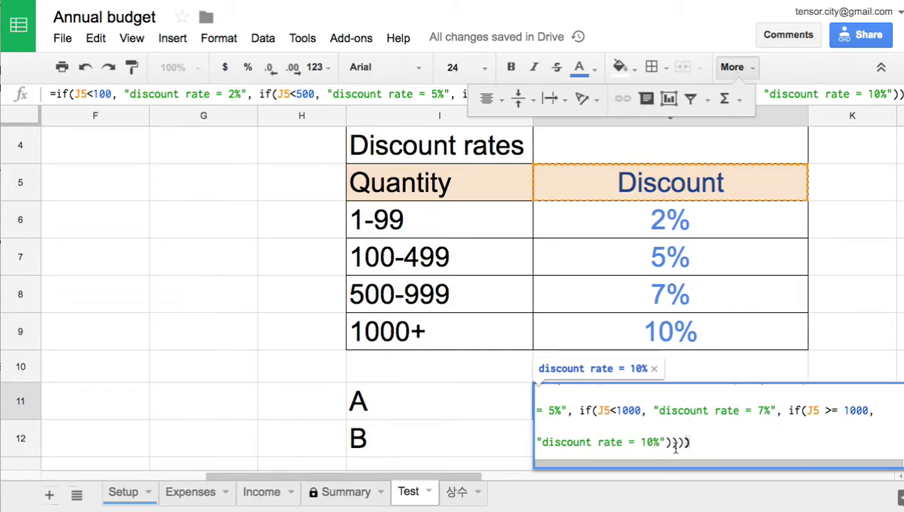
scroll(680, 443, up, 1)
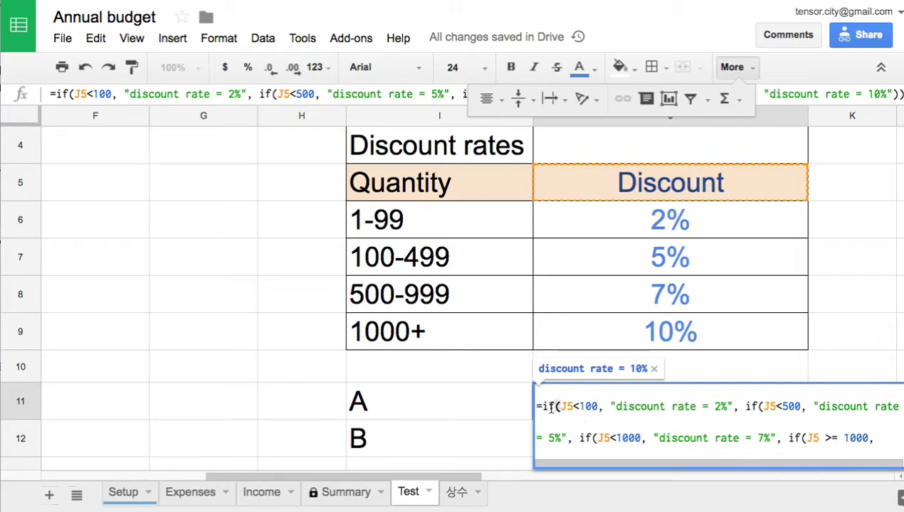
Examine each of the four nested IF functions in J11's formula and their matching closing parentheses
click(551, 407)
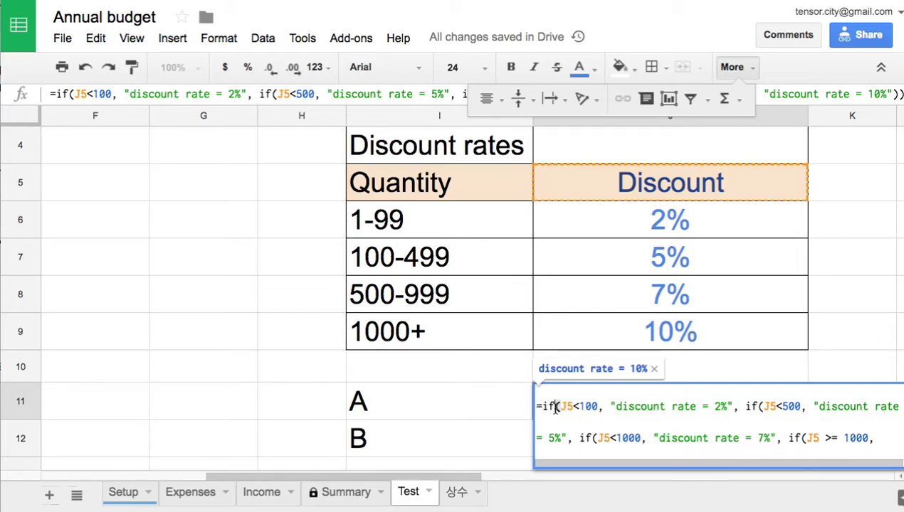
click(747, 407)
click(593, 439)
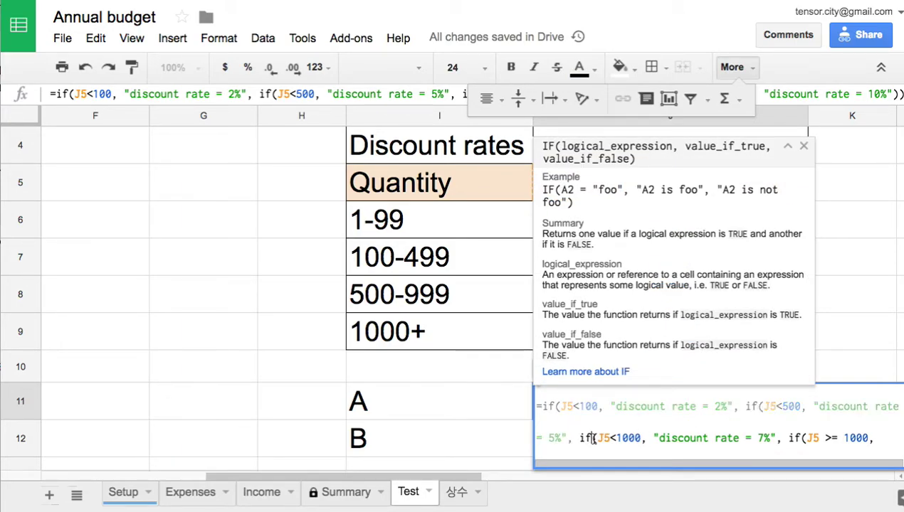
click(792, 439)
scroll(792, 439, down, 1)
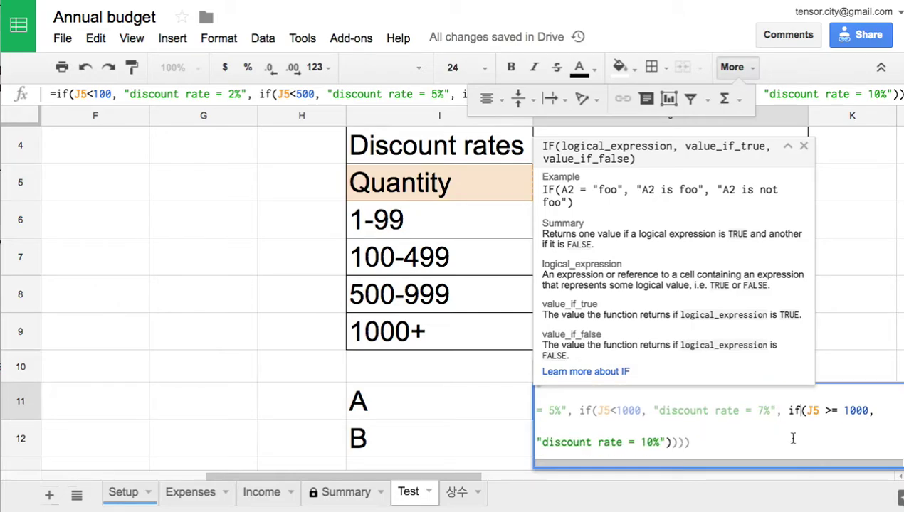
click(673, 443)
key(Right)
key(Right)
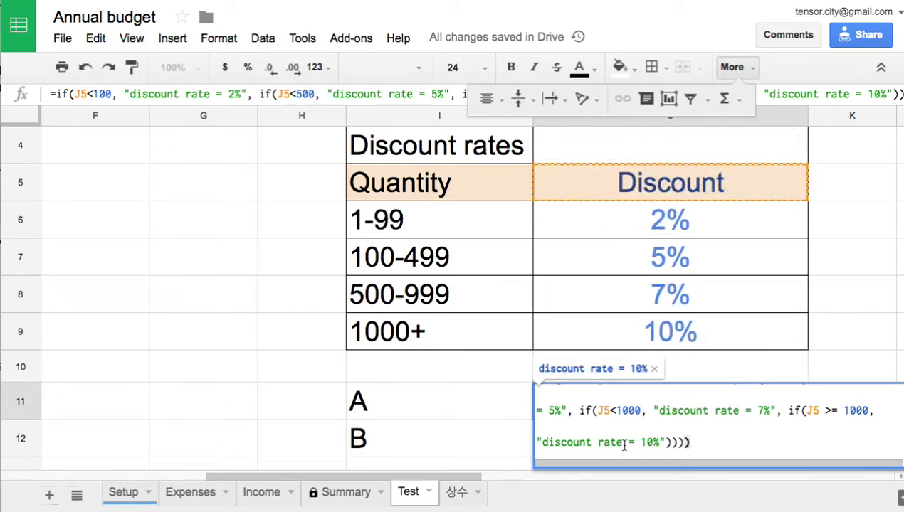
scroll(624, 446, up, 1)
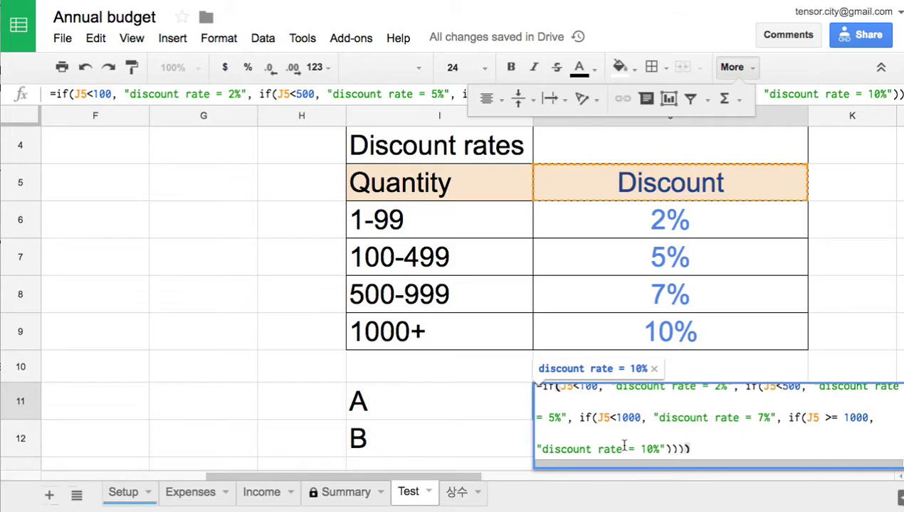
scroll(624, 445, up, 2)
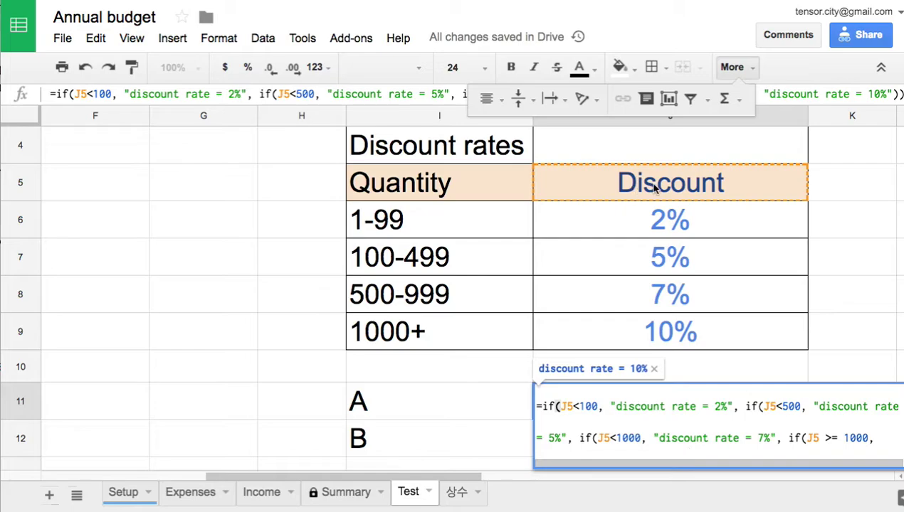
Move the quantity and discount table from I5:J9 up one row so it starts at I4, replacing the "Discount rates" title
drag(498, 188, 649, 328)
key(ctrl+x)
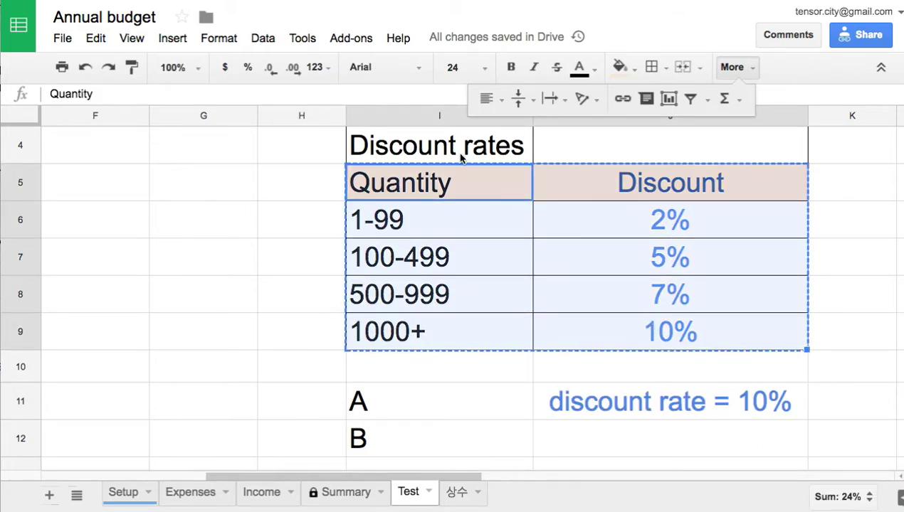
click(464, 150)
key(ctrl+v)
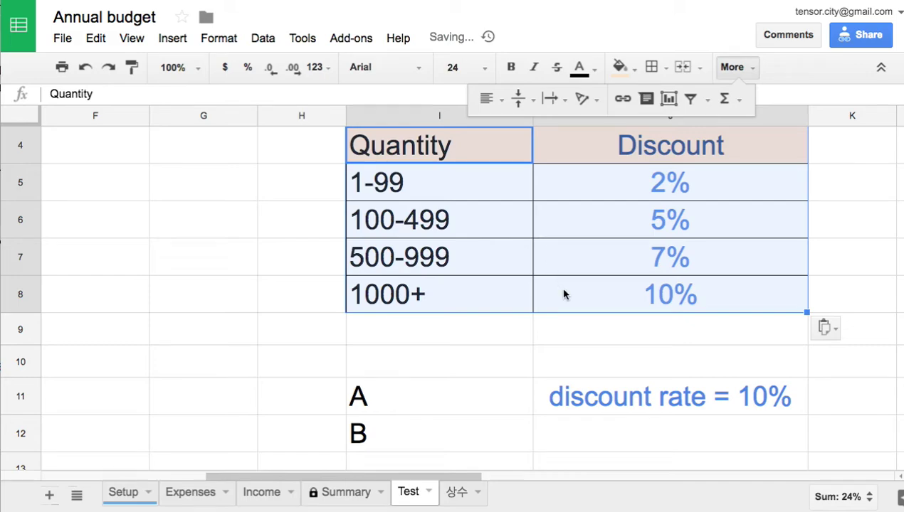
Examine the cell references in J11's nested IF formula for the effect of moving the table
click(660, 398)
double_click(666, 397)
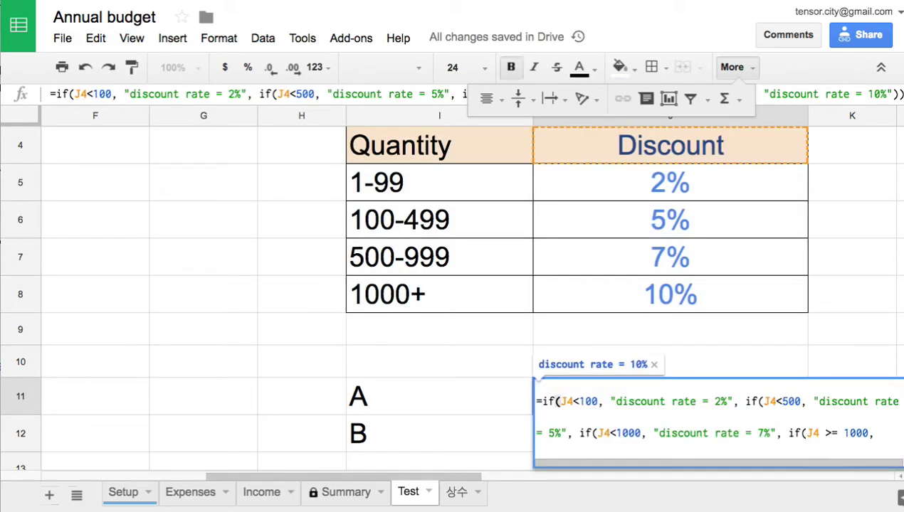
key(Return)
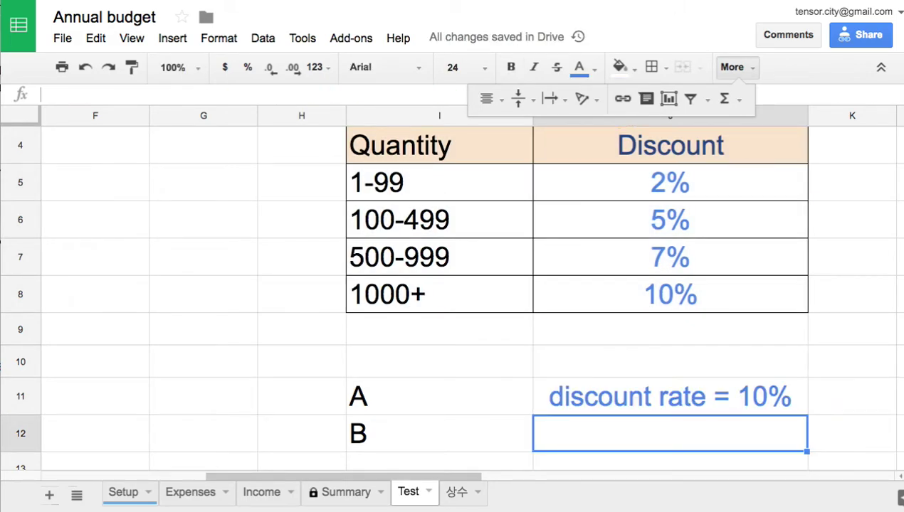
click(695, 400)
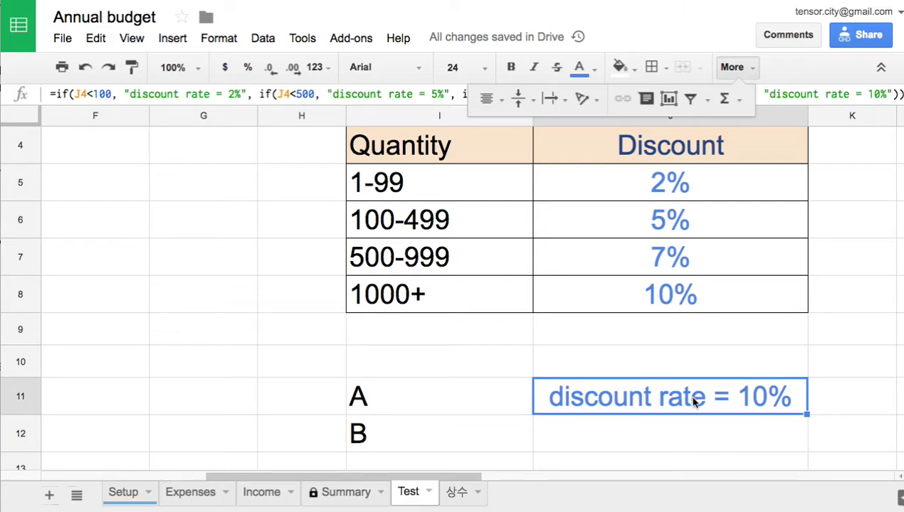
double_click(693, 399)
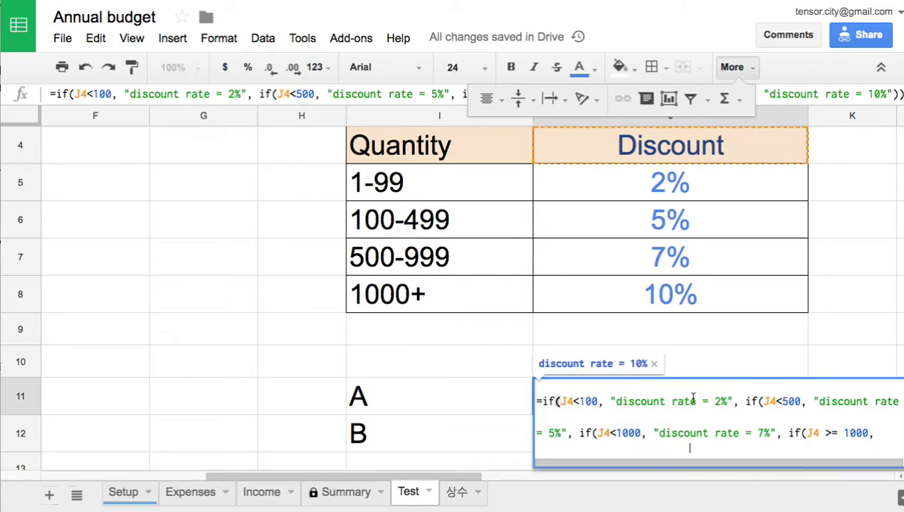
click(614, 192)
click(655, 403)
double_click(656, 402)
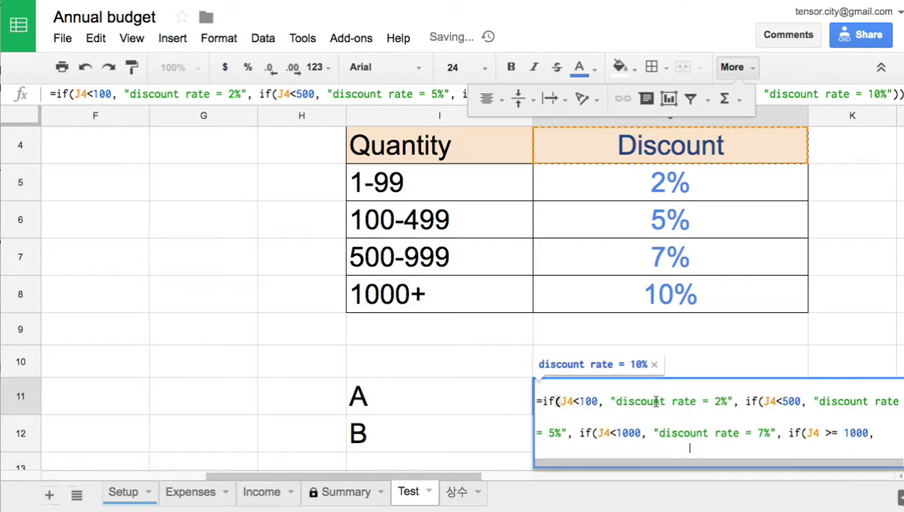
Change the J4 reference to J5 in all four IF conditions of J11's formula and commit it
click(570, 404)
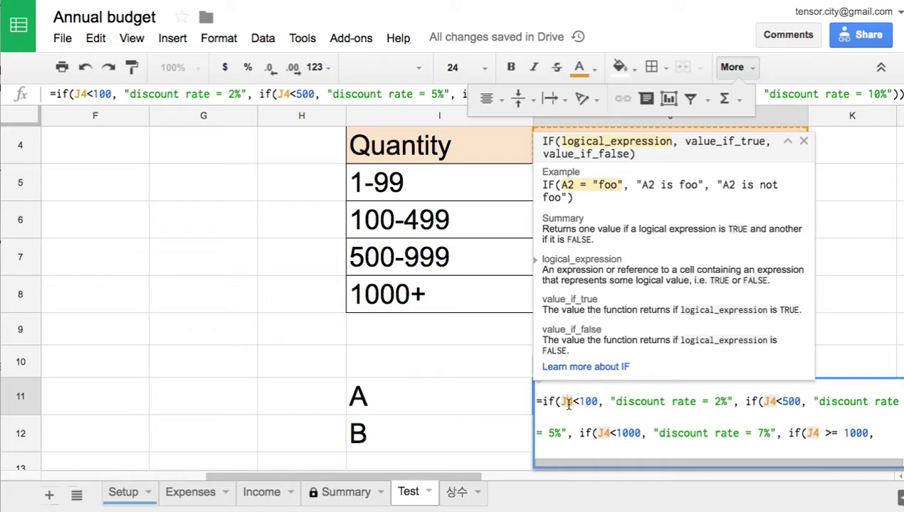
double_click(570, 403)
text(J5)
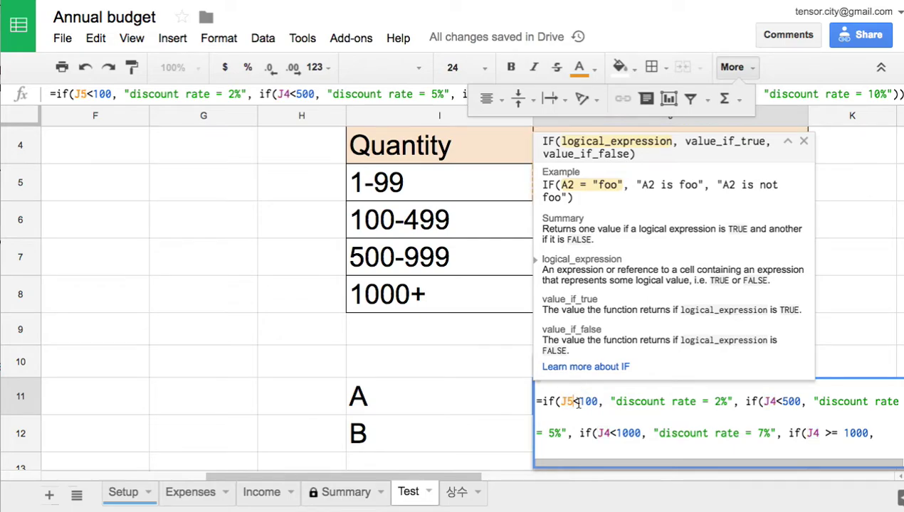
text(J5)
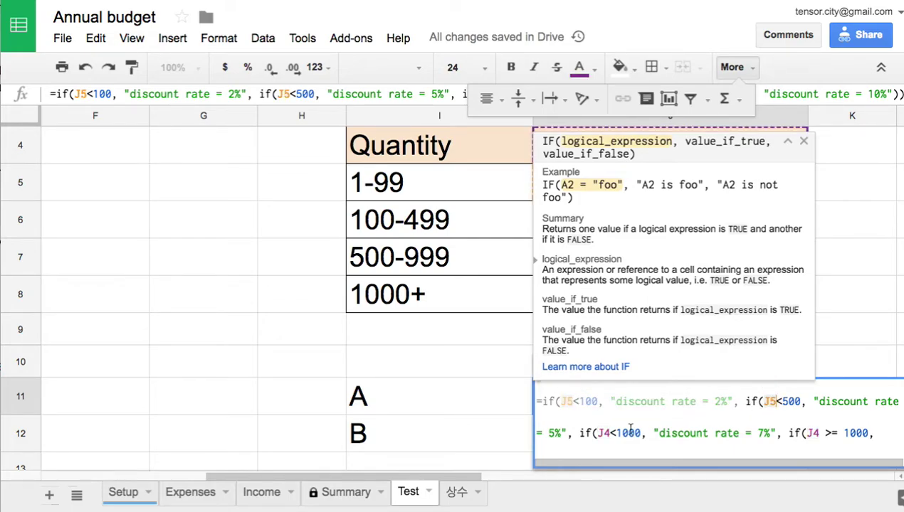
double_click(604, 434)
text(J5)
double_click(813, 434)
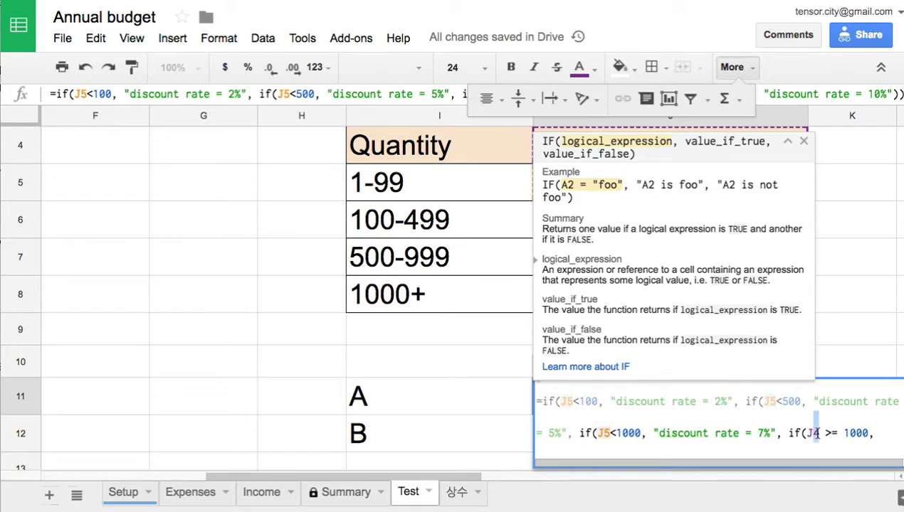
text(J5)
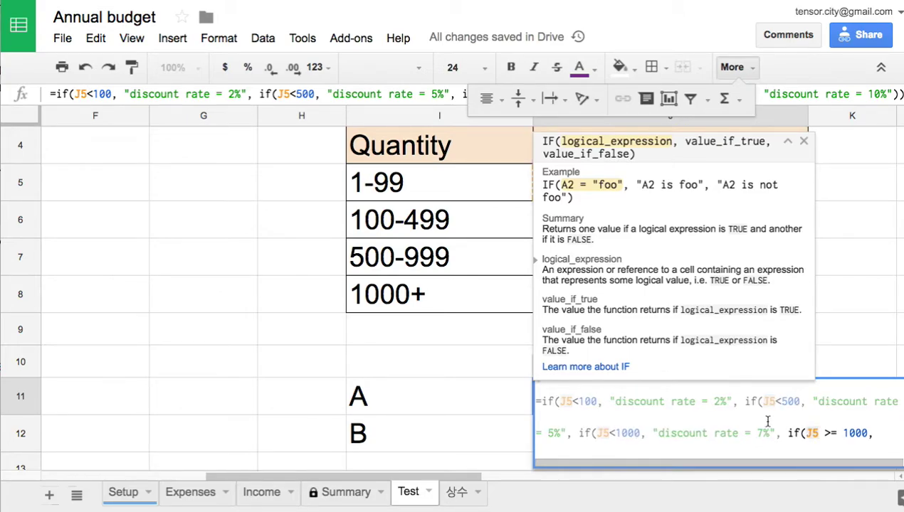
key(Return)
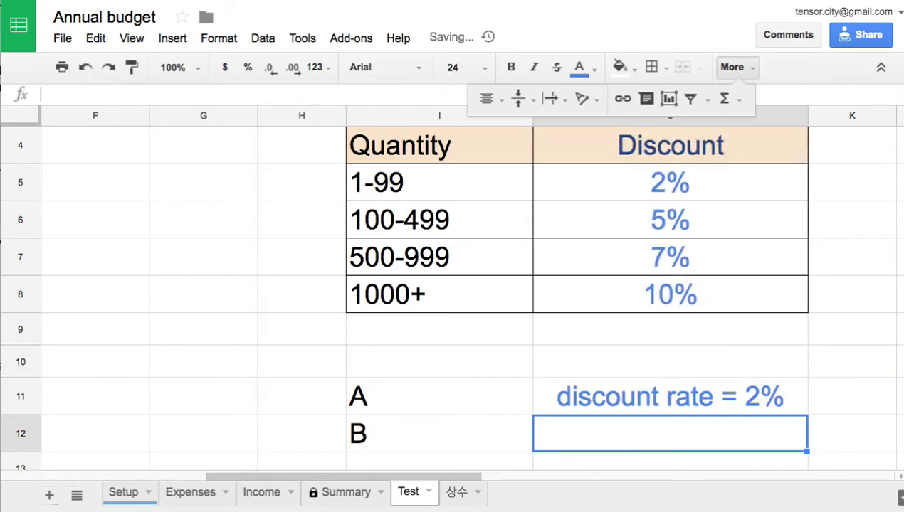
Insert one blank column directly to the right of column I
click(721, 412)
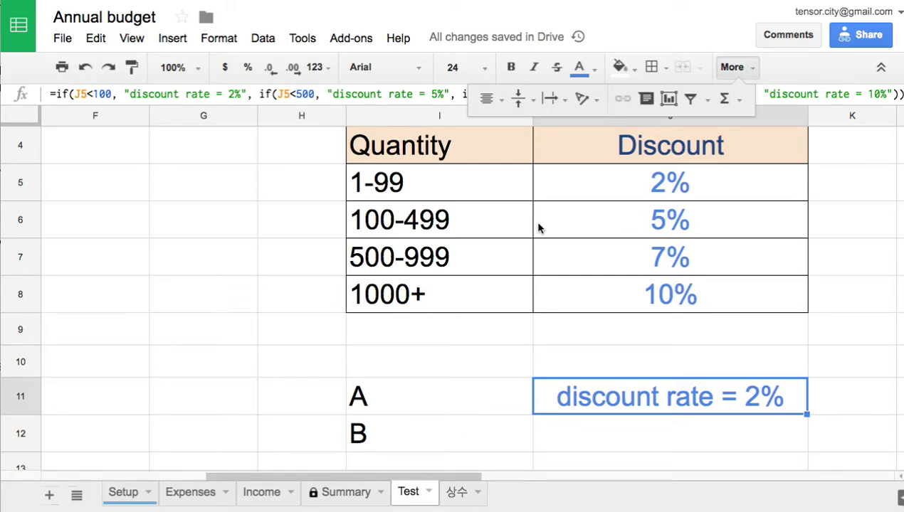
click(439, 116)
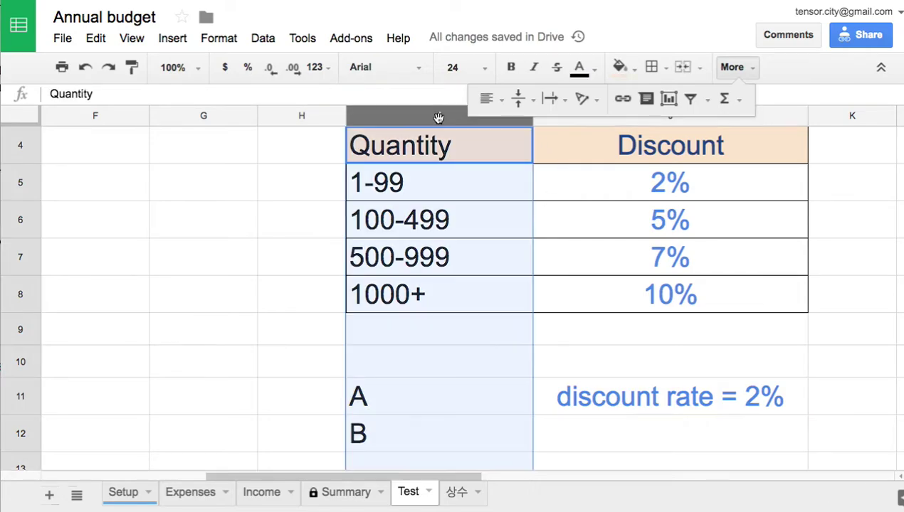
right_click(440, 119)
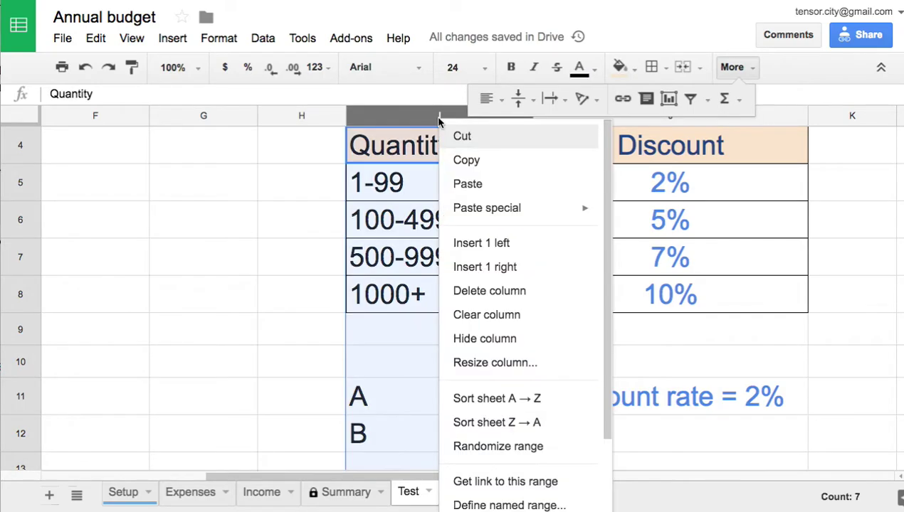
click(511, 268)
scroll(557, 302, down, 5)
scroll(557, 303, right, 10)
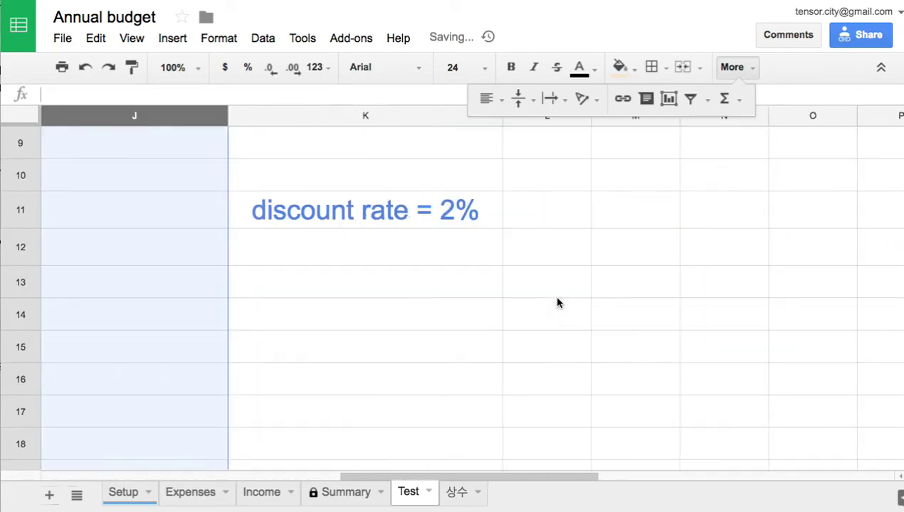
scroll(558, 303, left, 10)
scroll(557, 304, up, 2)
scroll(557, 298, up, 1)
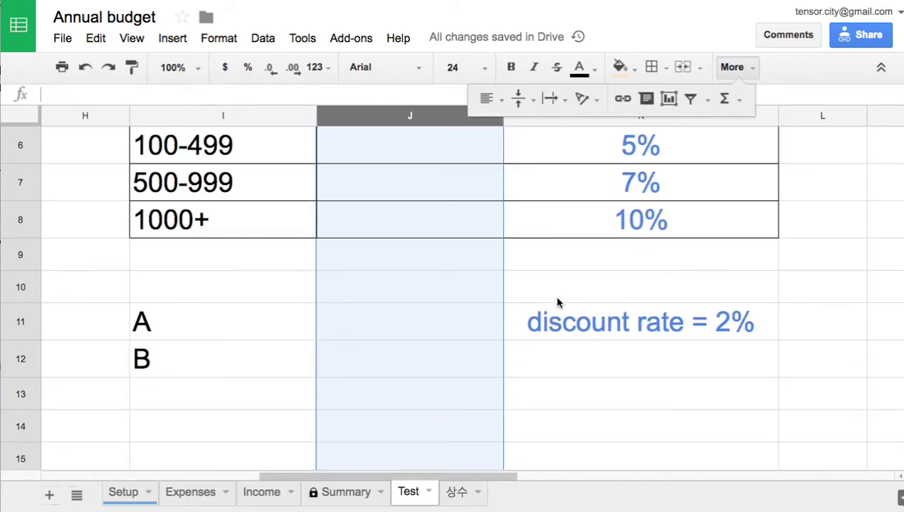
Enter the quantities 35 for A in J11 and 500 for B in J12
click(425, 315)
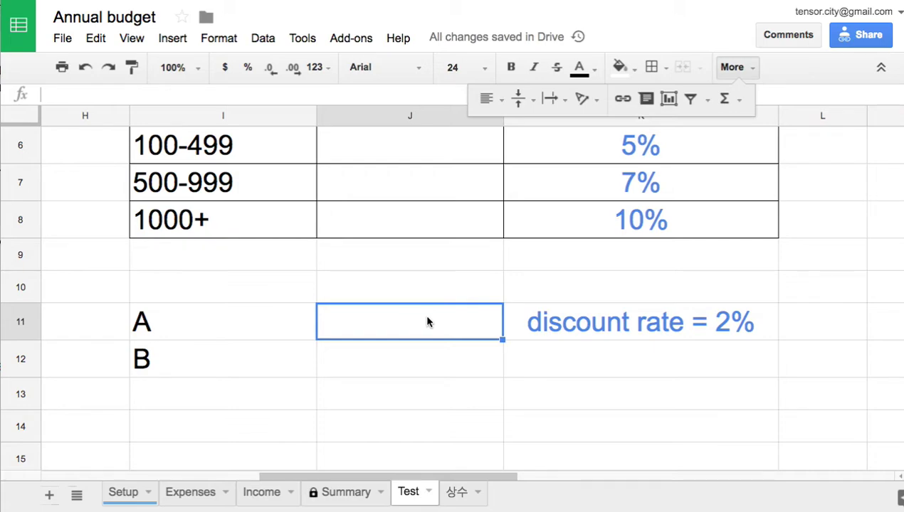
text(35)
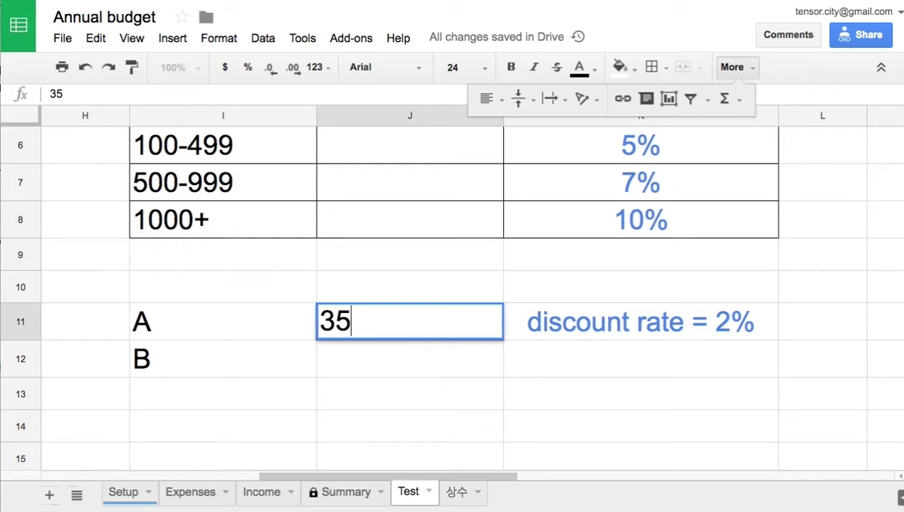
key(Return)
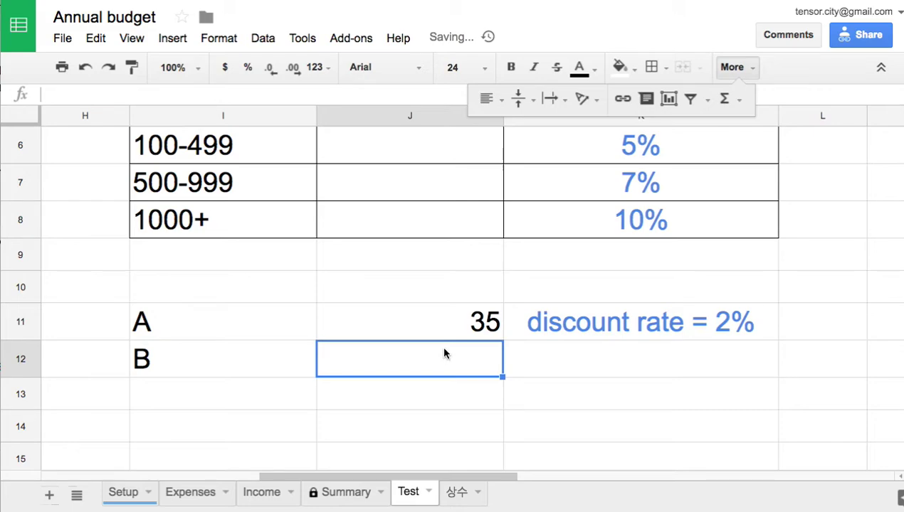
text(500)
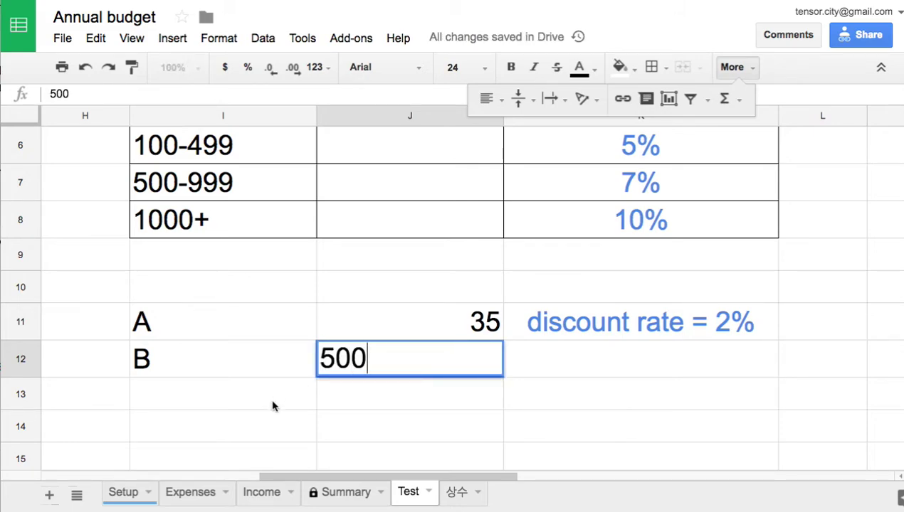
Add item C in I13 with a quantity of 550 in J13
click(273, 406)
text(C)
click(450, 406)
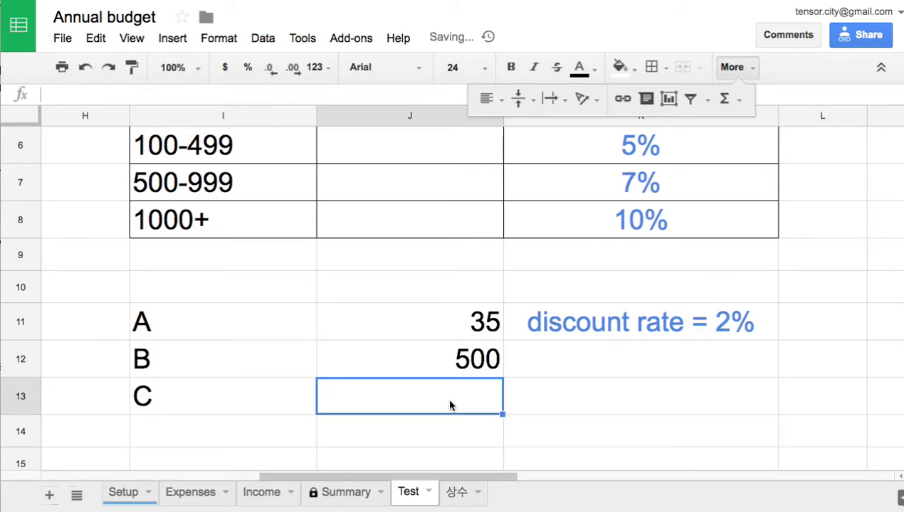
text(550)
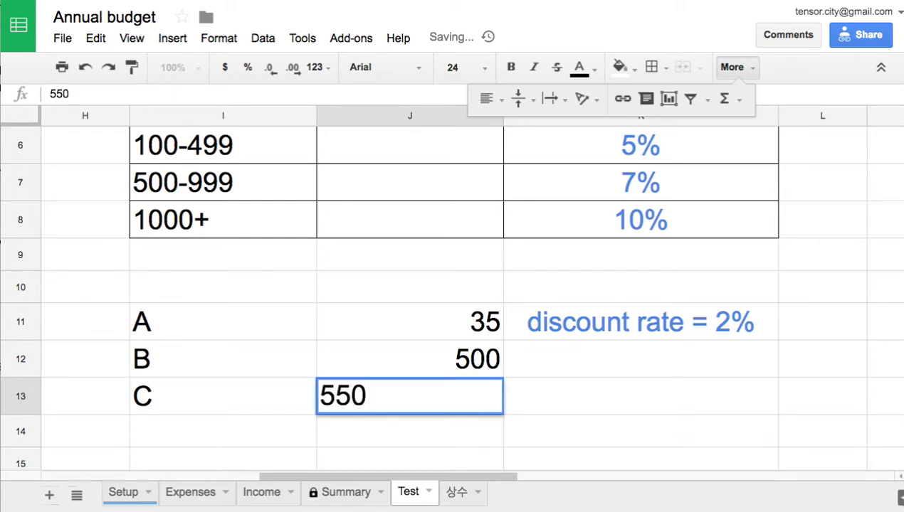
Add item D in I14 with a quantity of 1500 in J14
click(294, 438)
text(D)
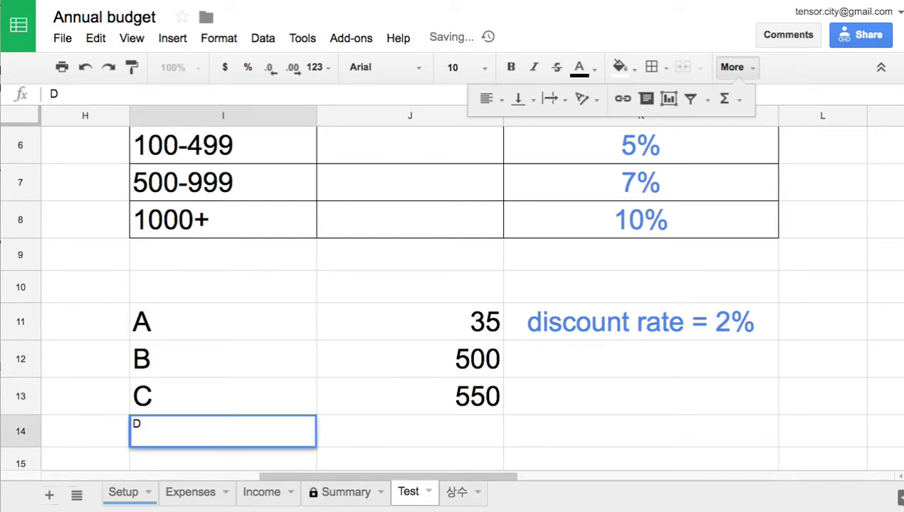
key(BackSpace)
text(D)
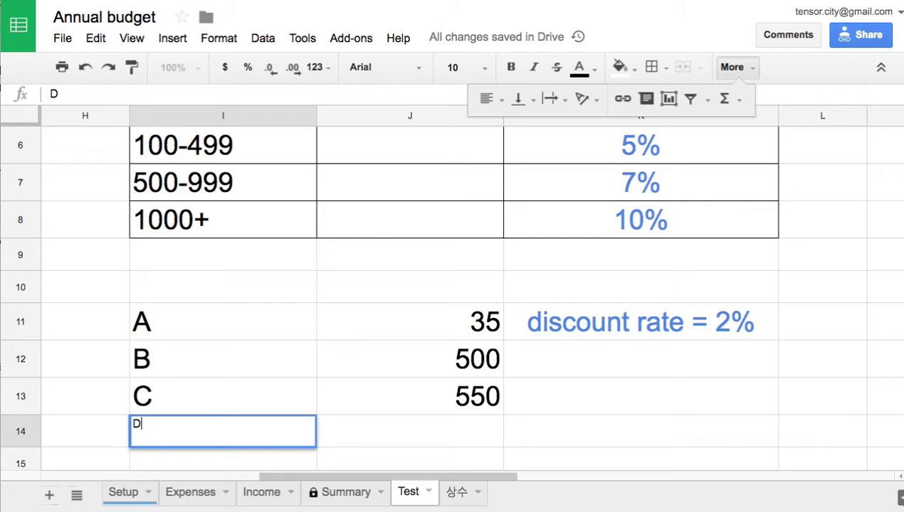
click(450, 435)
text(10000)
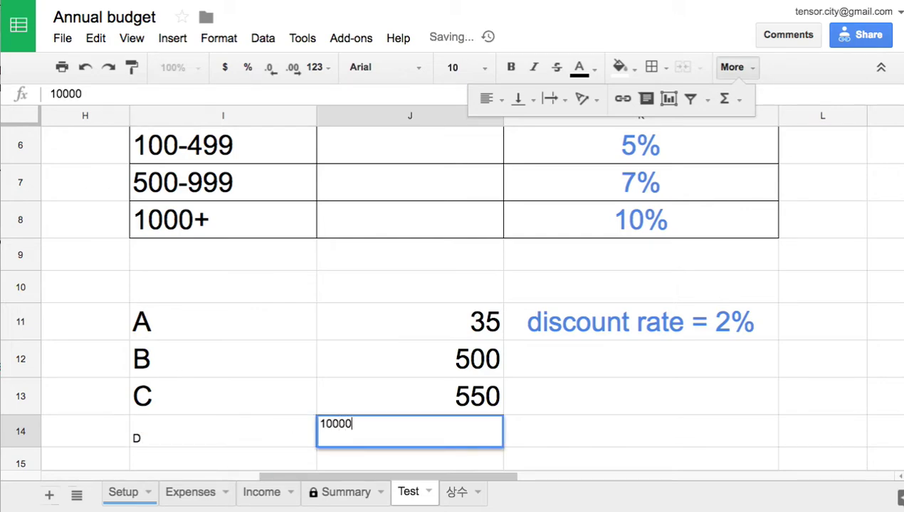
key(BackSpace)
key(BackSpace)
key(BackSpace)
key(BackSpace)
text(5)
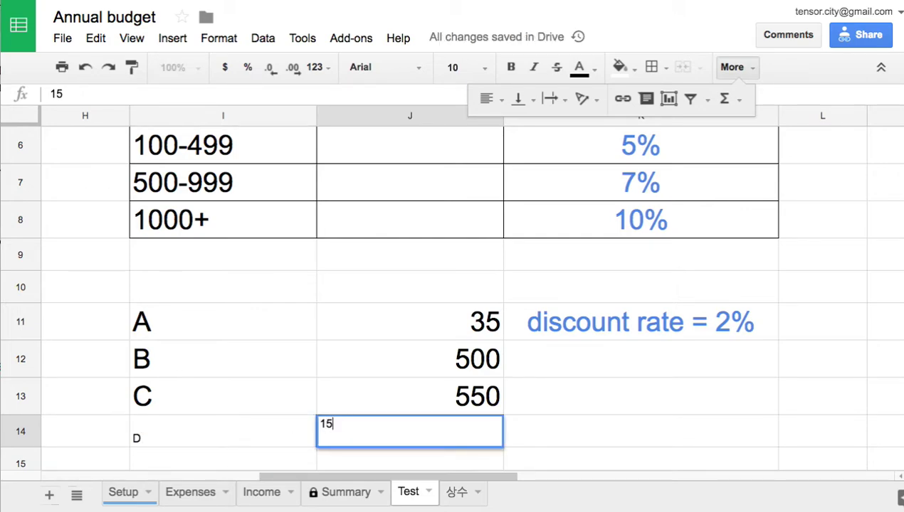
text(000)
key(BackSpace)
Set the font size of the whole of row 14 to 24
click(21, 431)
click(480, 71)
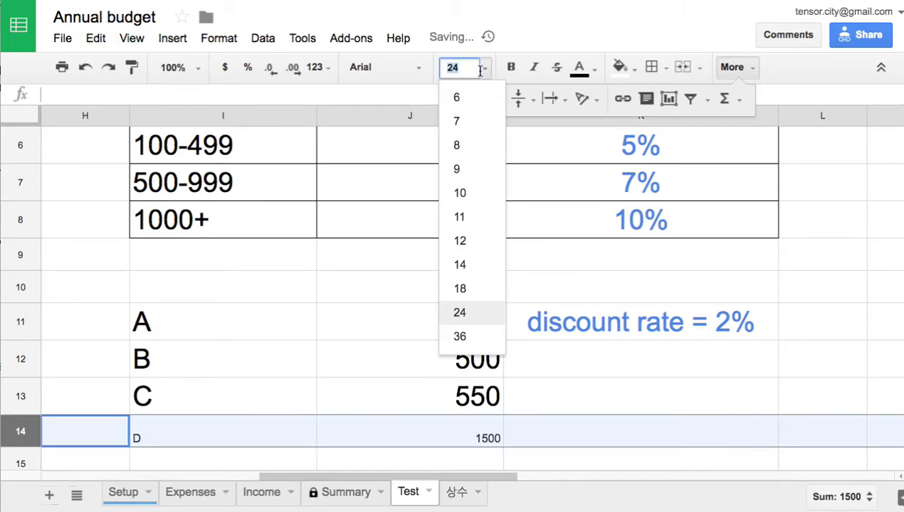
click(460, 312)
Replace the K5 reference with J11 in all four IF conditions of K11's formula and commit it
click(646, 336)
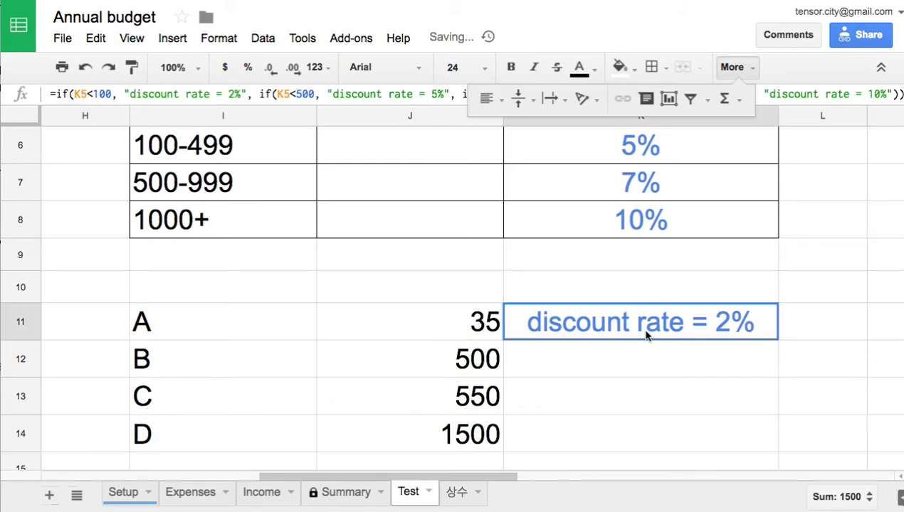
double_click(647, 336)
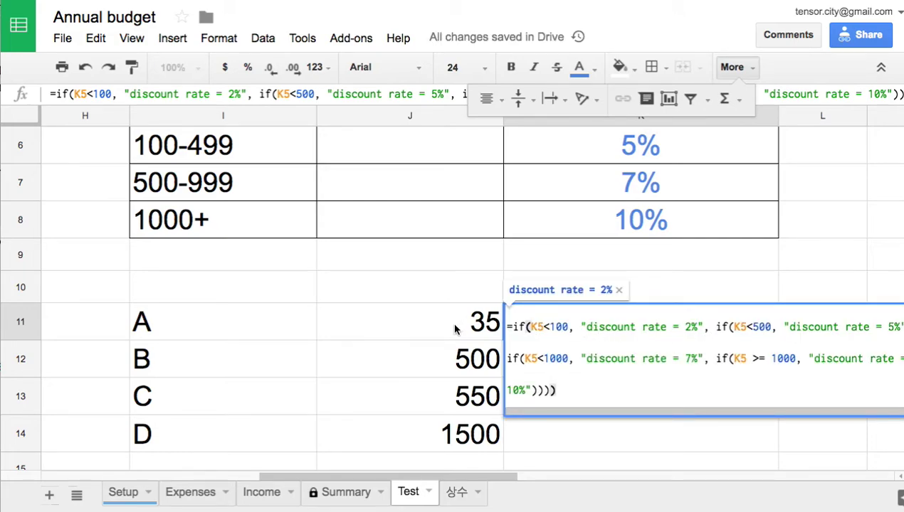
double_click(535, 327)
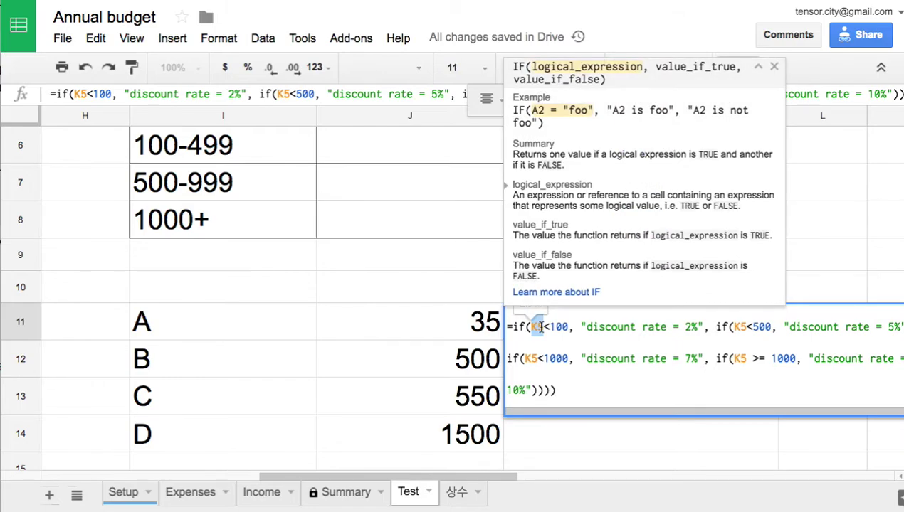
text(j11)
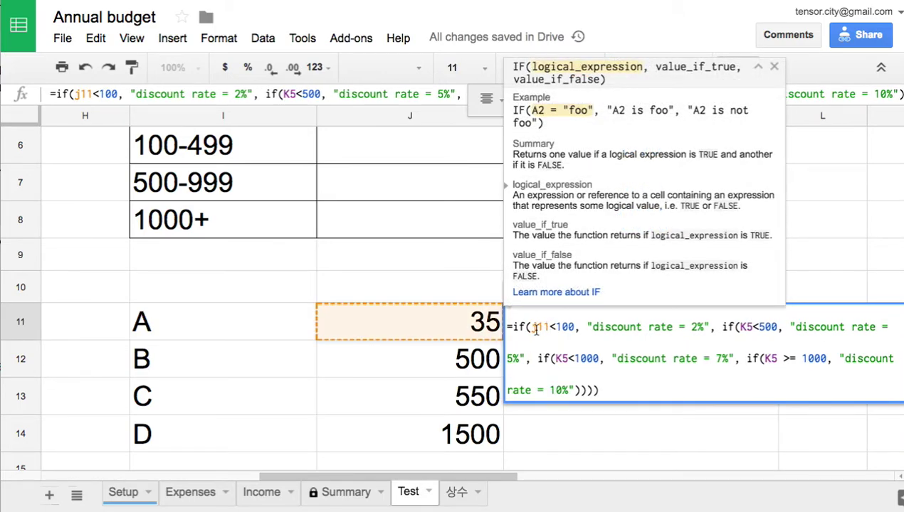
double_click(533, 328)
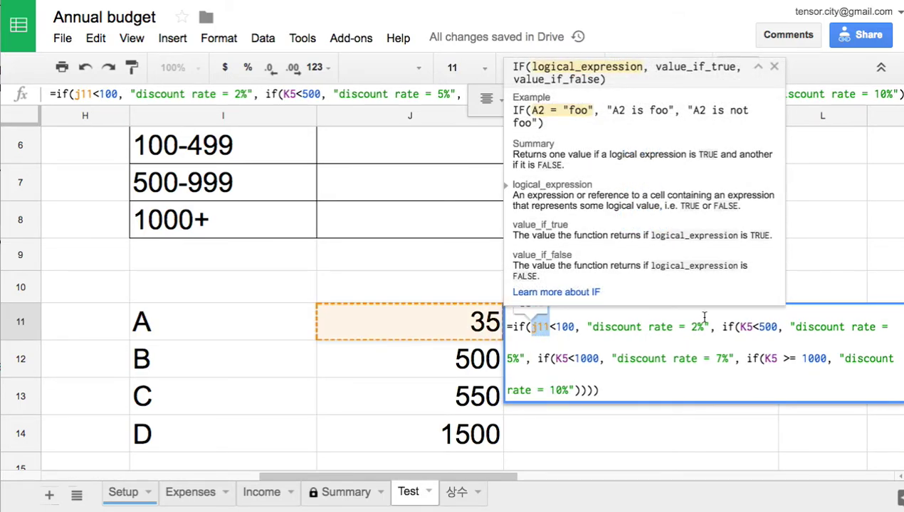
double_click(746, 327)
text(j11)
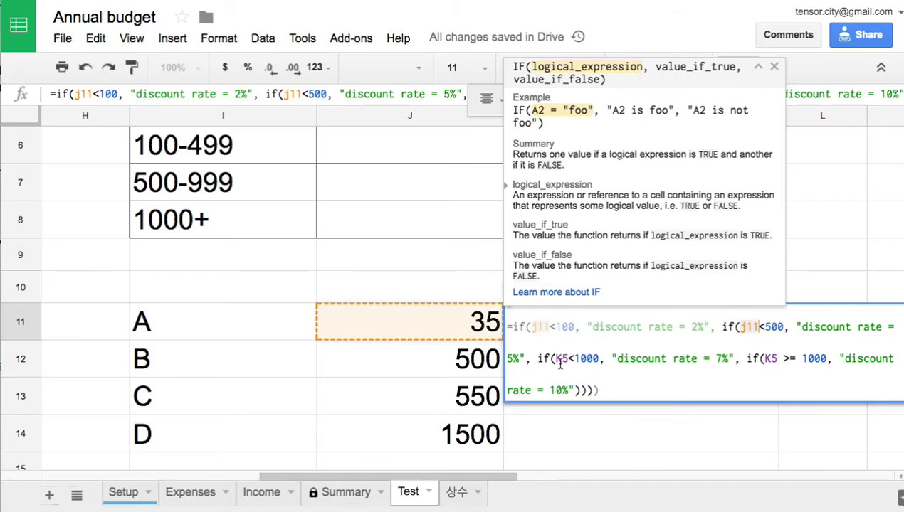
double_click(561, 359)
text(j11)
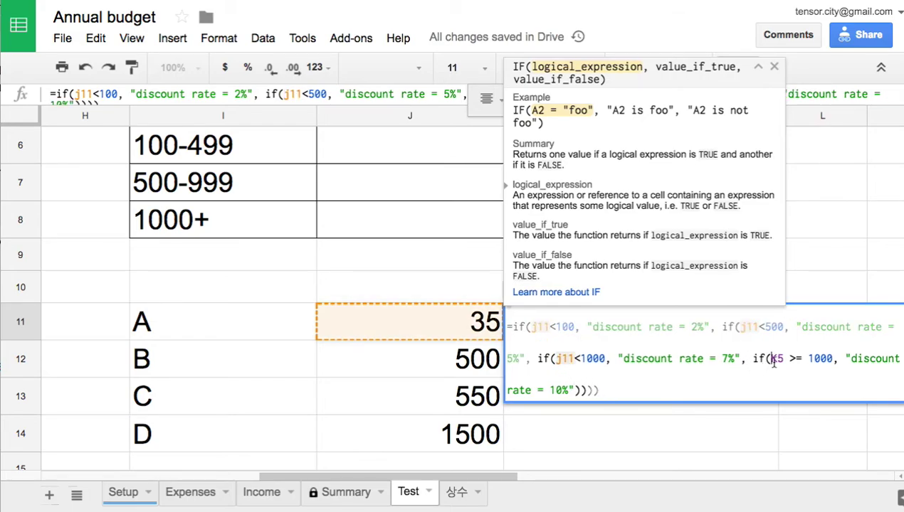
double_click(776, 359)
text(j11)
key(Return)
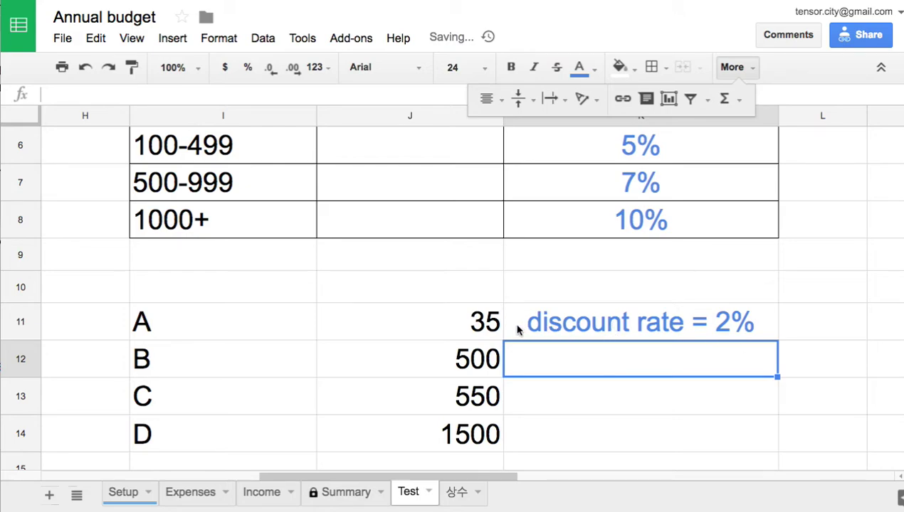
Fill K11's discount formula down through K14 and check the copied formulas for items B, C and D
click(719, 334)
click(485, 361)
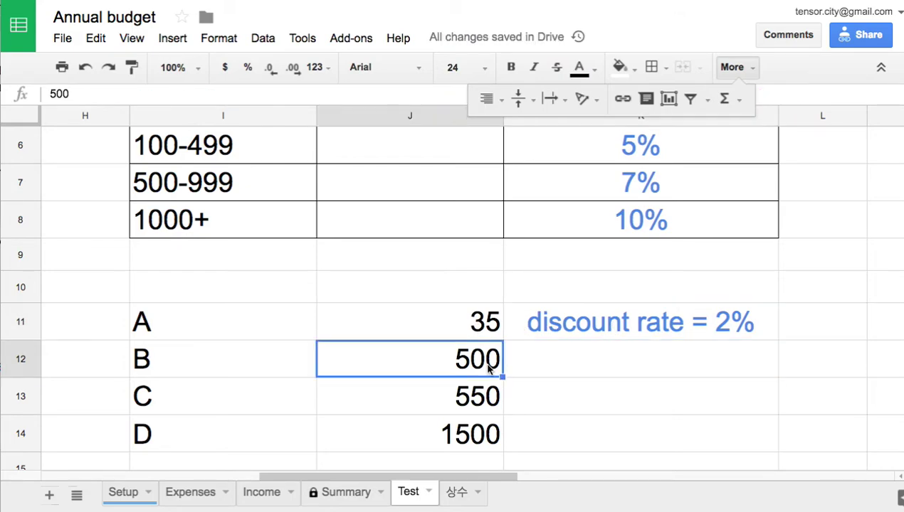
click(714, 330)
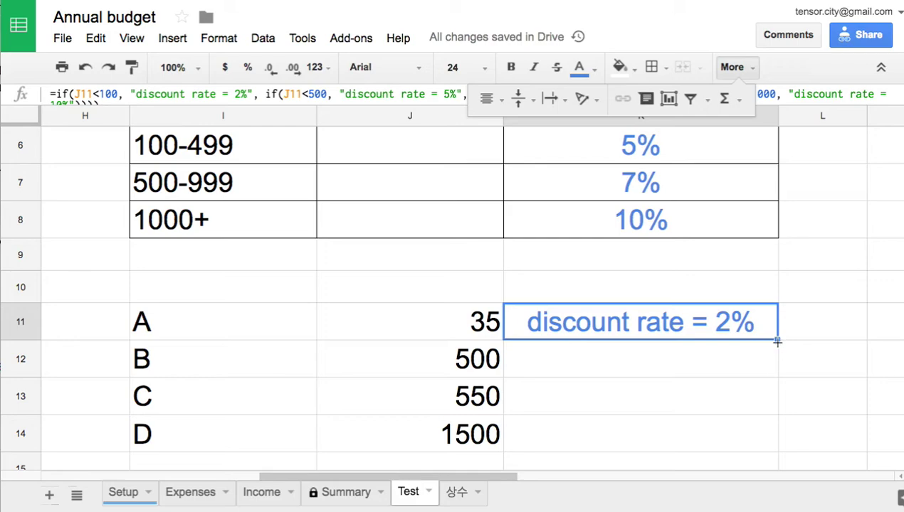
drag(777, 341, 775, 435)
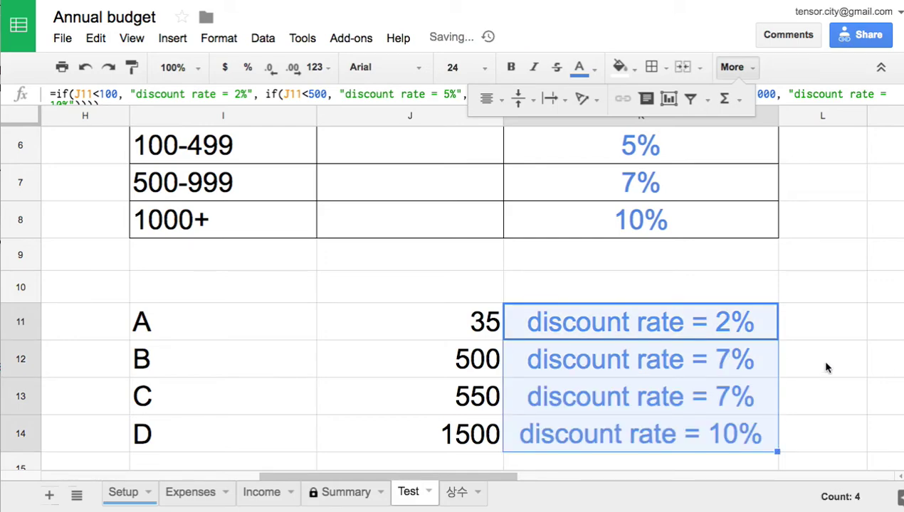
click(825, 367)
click(756, 362)
click(748, 400)
click(750, 430)
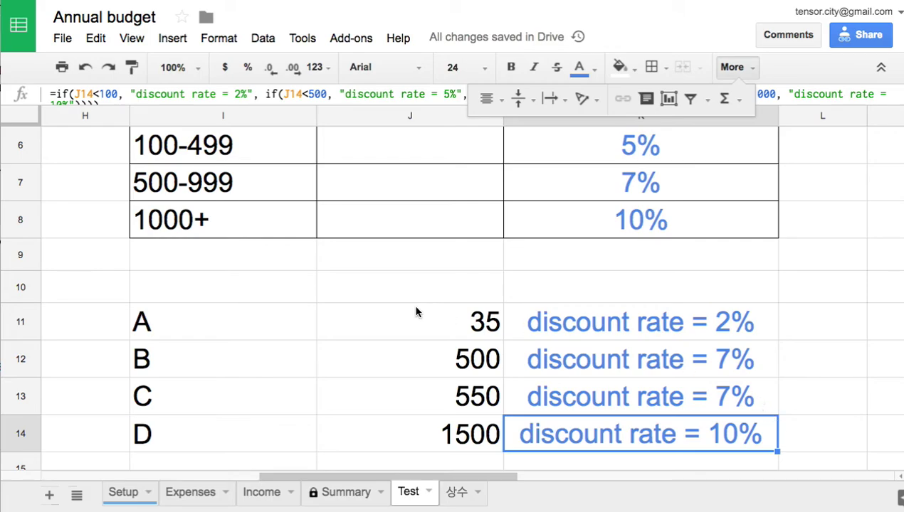
Delete the empty rows 1 and 2 above the Quantity and Discount table
click(268, 289)
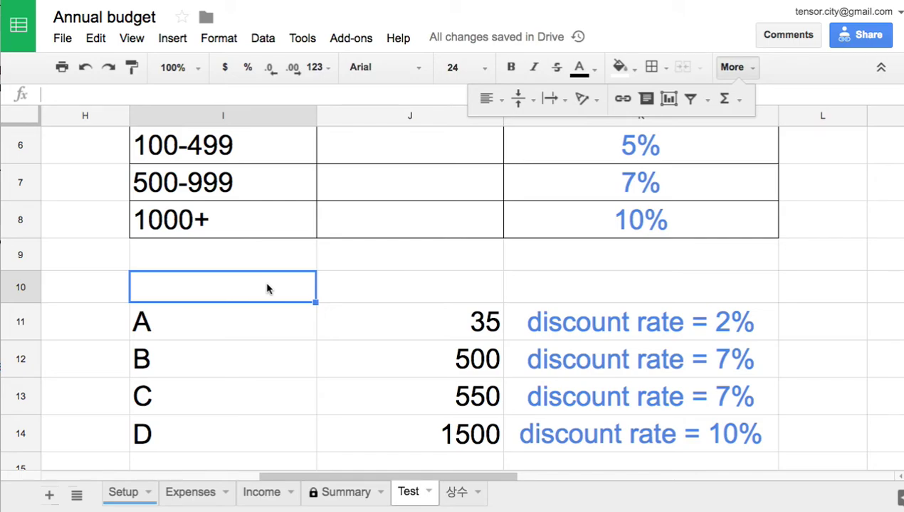
scroll(267, 288, up, 2)
scroll(268, 288, up, 1)
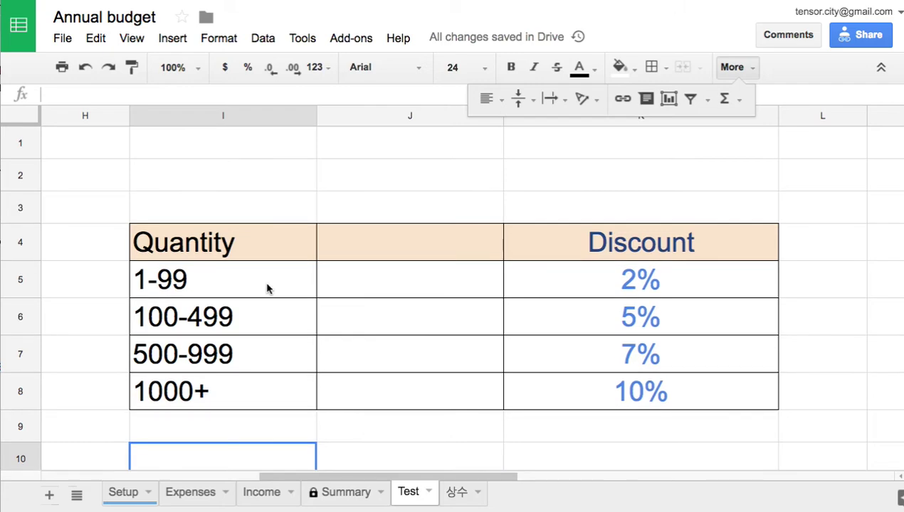
drag(25, 143, 22, 177)
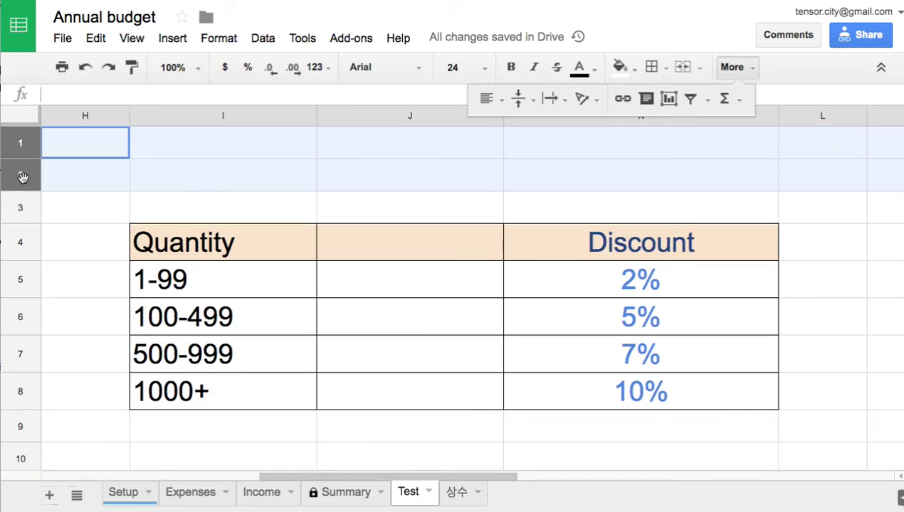
right_click(23, 177)
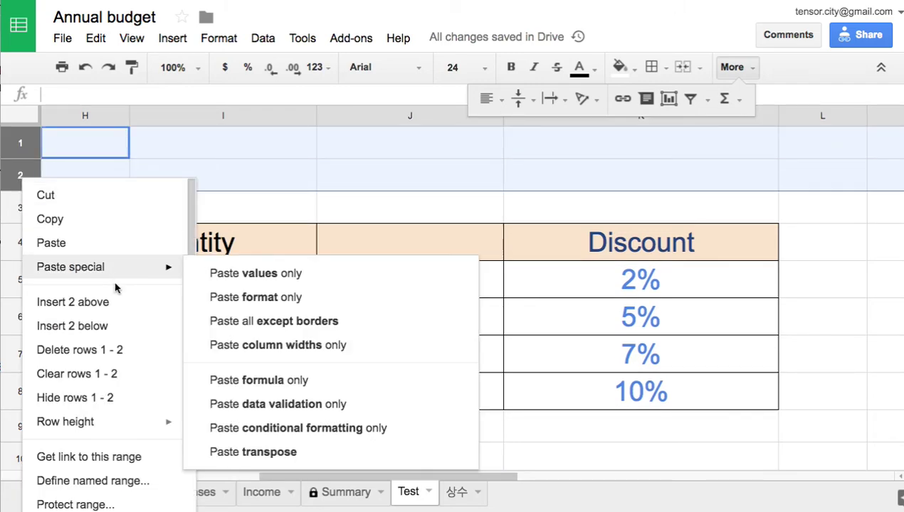
click(79, 350)
scroll(291, 335, right, 10)
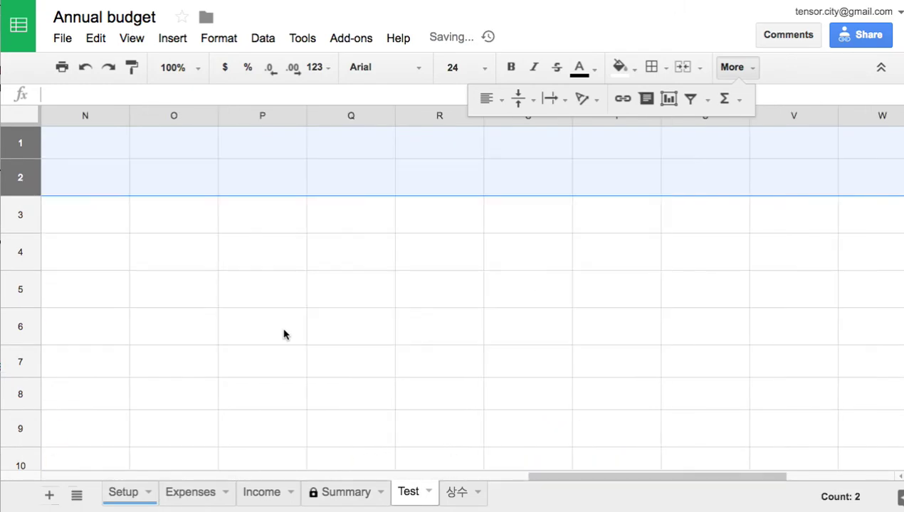
scroll(283, 334, left, 2)
scroll(283, 335, left, 4)
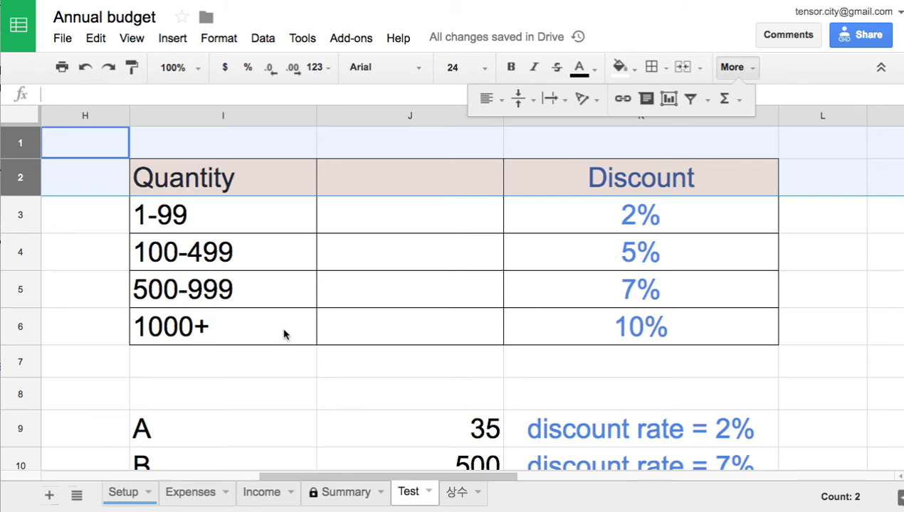
Examine the cell references in item A's nested IF formula in K9 and leave it without saving edits
click(298, 369)
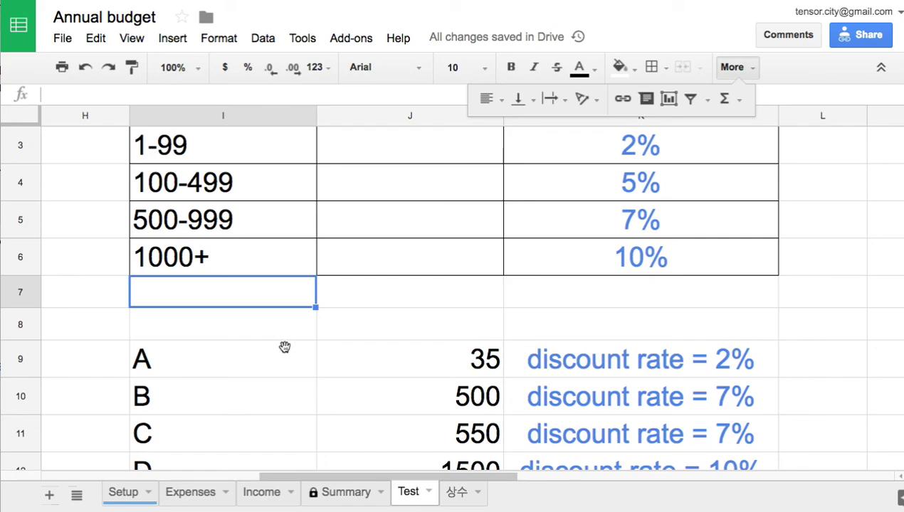
double_click(583, 365)
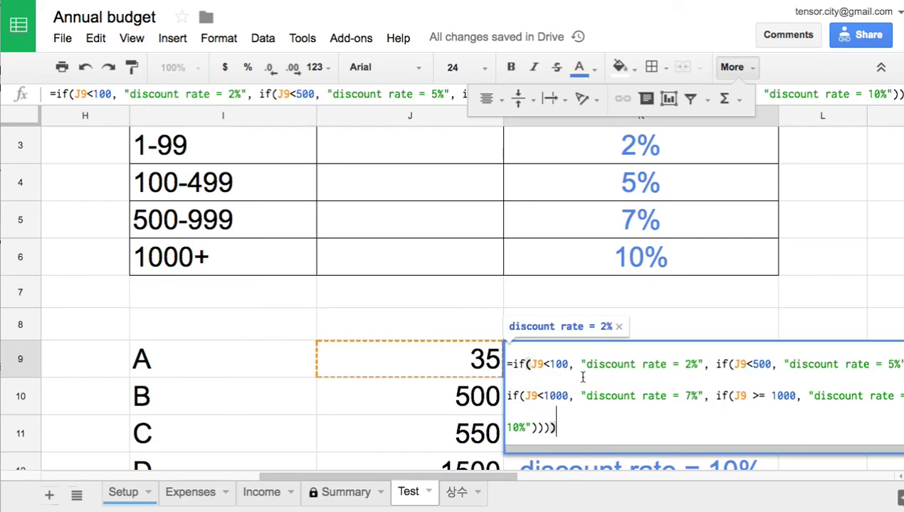
drag(508, 363, 610, 430)
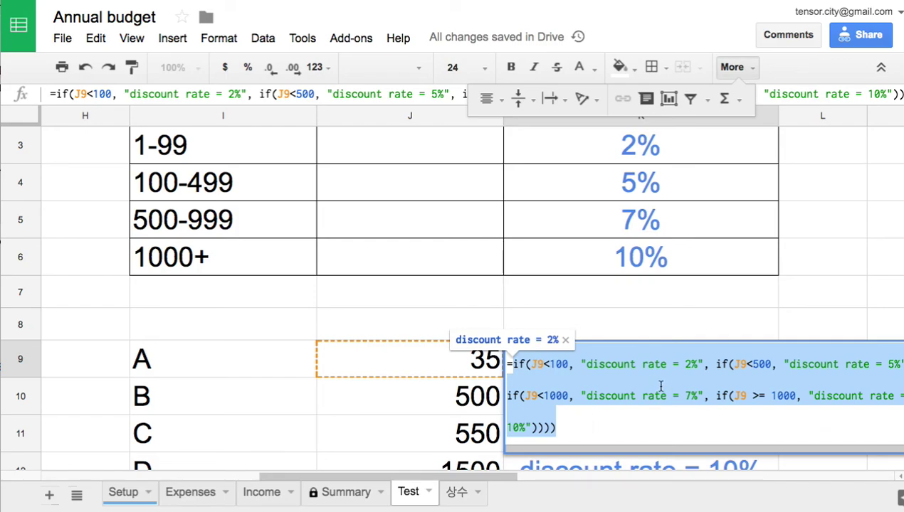
click(559, 303)
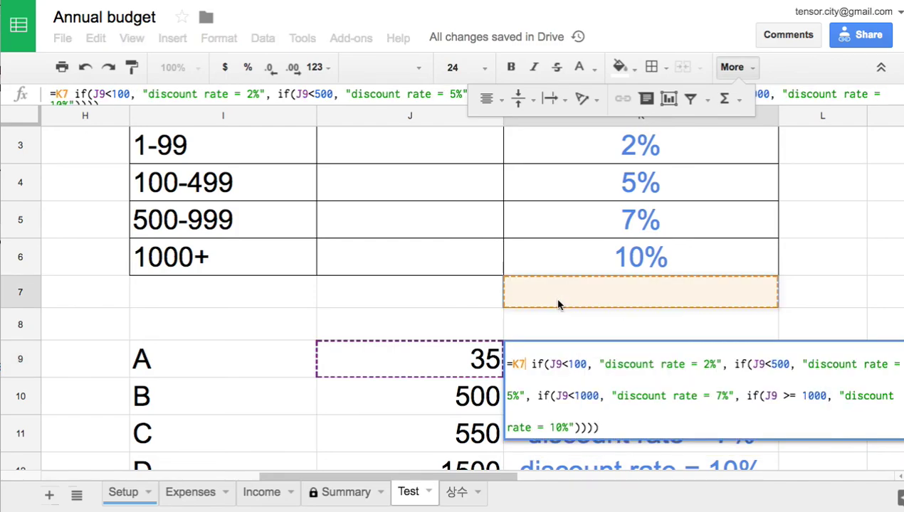
key(Escape)
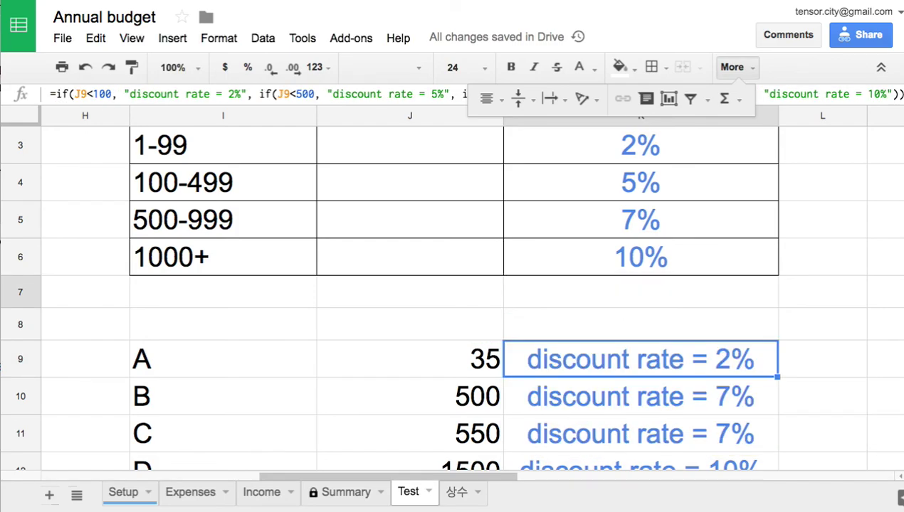